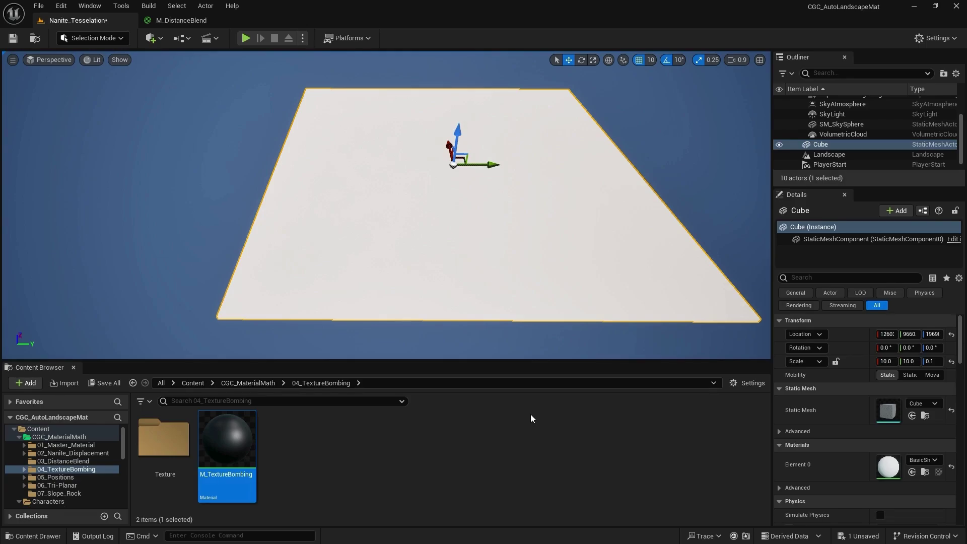
# Open M_TextureBombing and wire a Checker Texture Sample's RGB into Base Color
pyautogui.doubleClick(234, 434)
pyautogui.moveTo(309, 256); pyautogui.dragTo(520, 324, button='right')
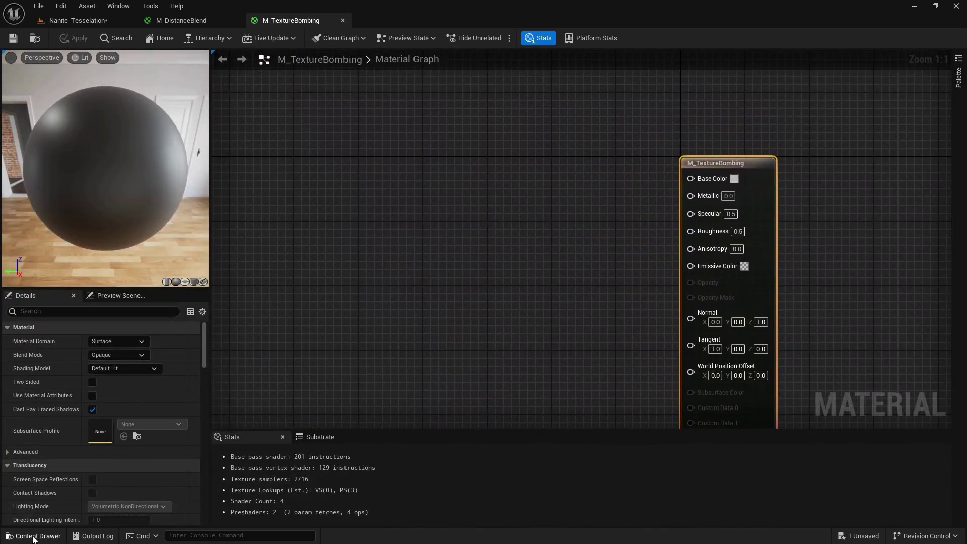
pyautogui.click(34, 536)
pyautogui.moveTo(204, 415); pyautogui.dragTo(363, 167)
pyautogui.moveTo(458, 189); pyautogui.dragTo(690, 178)
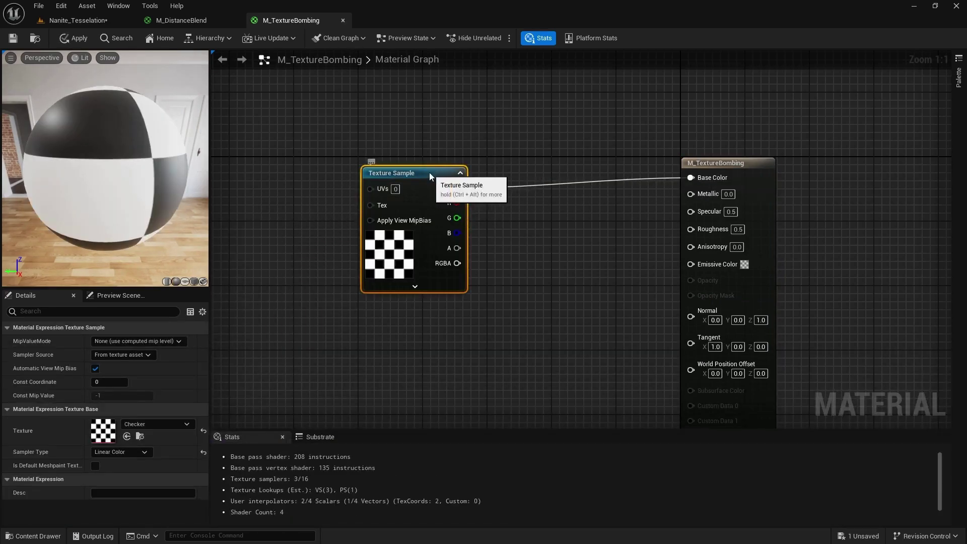
pyautogui.moveTo(429, 172); pyautogui.dragTo(530, 164)
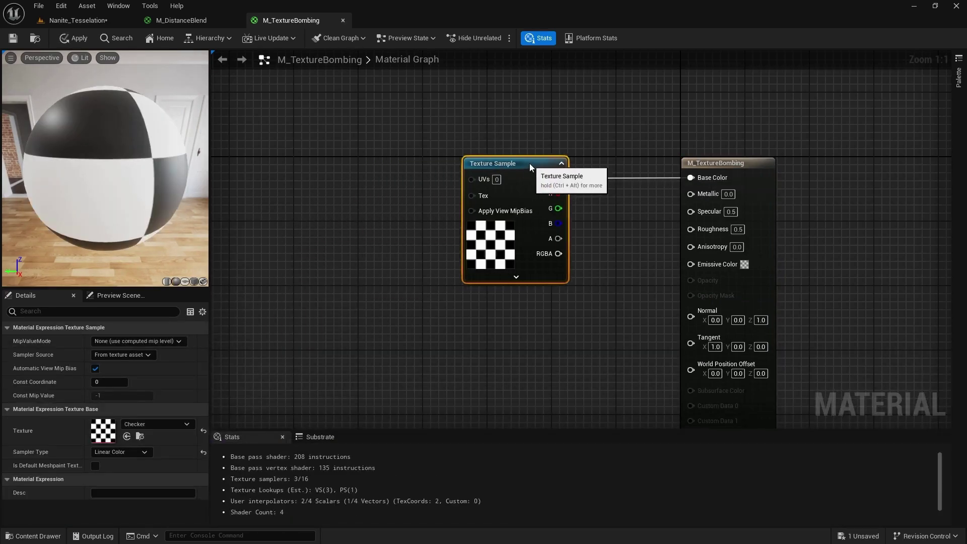
# Add a TextureCoordinate node to the material graph
pyautogui.rightClick(353, 176)
pyautogui.write('te')
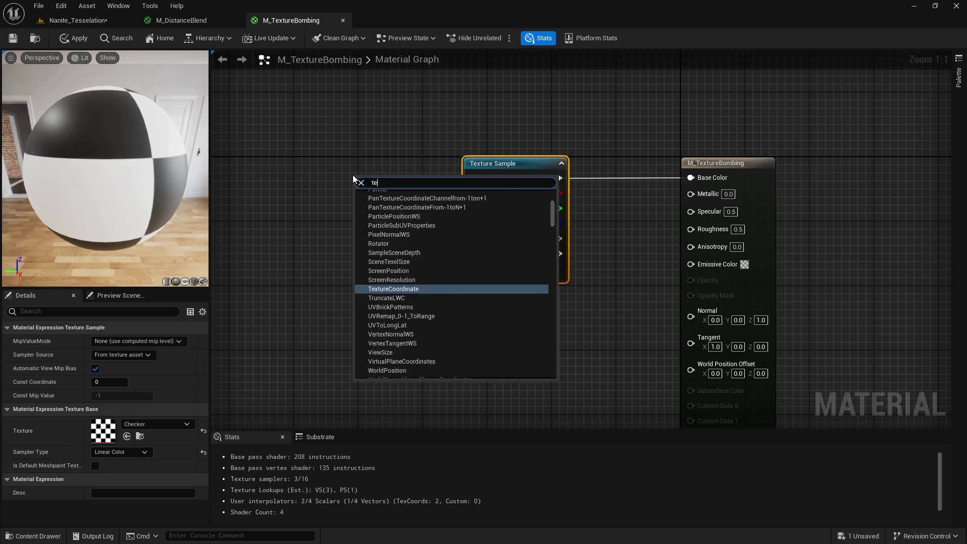
pyautogui.write('xture coor')
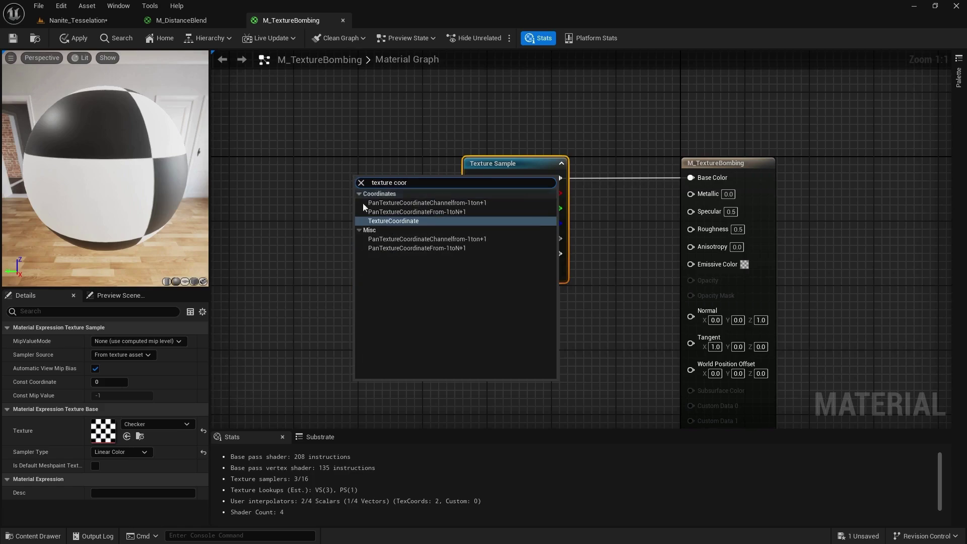
pyautogui.click(382, 220)
pyautogui.moveTo(382, 221); pyautogui.dragTo(530, 214, button='right')
pyautogui.moveTo(530, 214); pyautogui.dragTo(342, 196)
# Multiply TexCoord by a scalar parameter Param with default value 1.0
pyautogui.click(446, 214)
pyautogui.moveTo(393, 214); pyautogui.dragTo(453, 232)
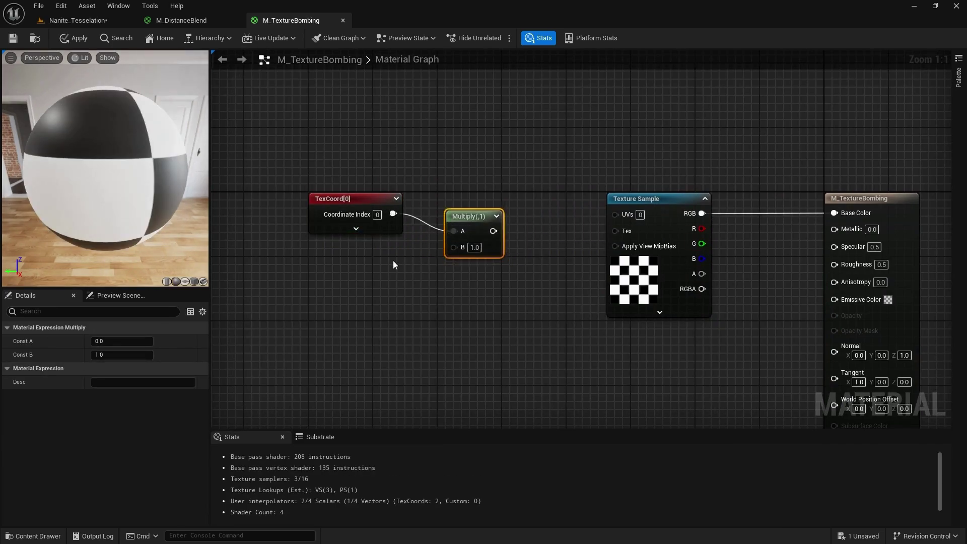
pyautogui.click(394, 262)
pyautogui.moveTo(474, 289); pyautogui.dragTo(455, 247)
pyautogui.press('Return')
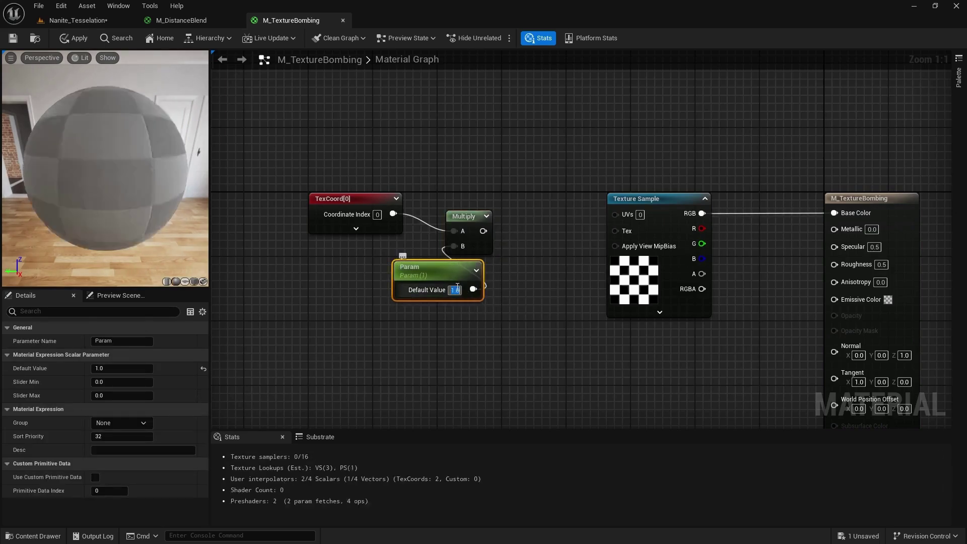
# Add an Add node after Multiply, with an AppendVector node feeding its B input
pyautogui.click(483, 231)
pyautogui.moveTo(482, 231); pyautogui.dragTo(557, 231)
pyautogui.write('add')
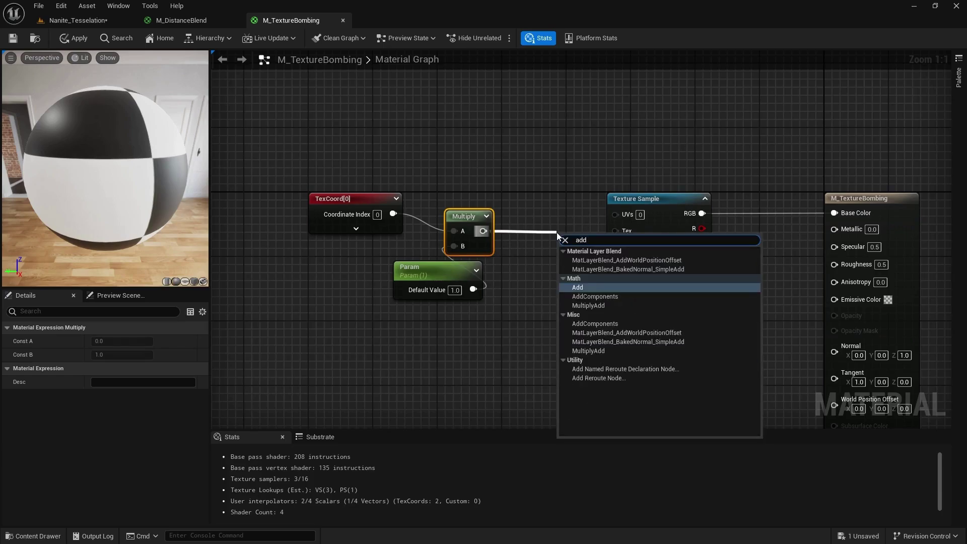
pyautogui.click(587, 285)
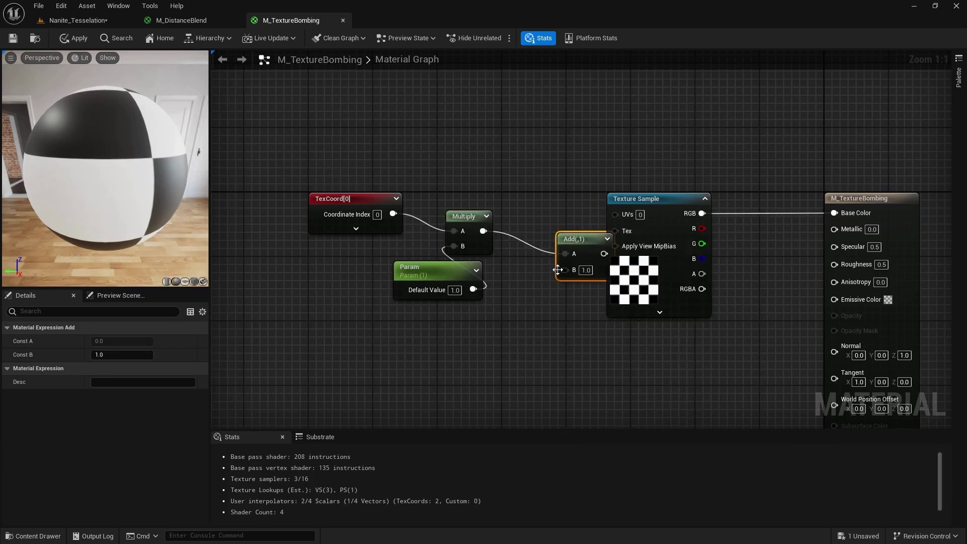
pyautogui.moveTo(561, 271); pyautogui.dragTo(491, 331)
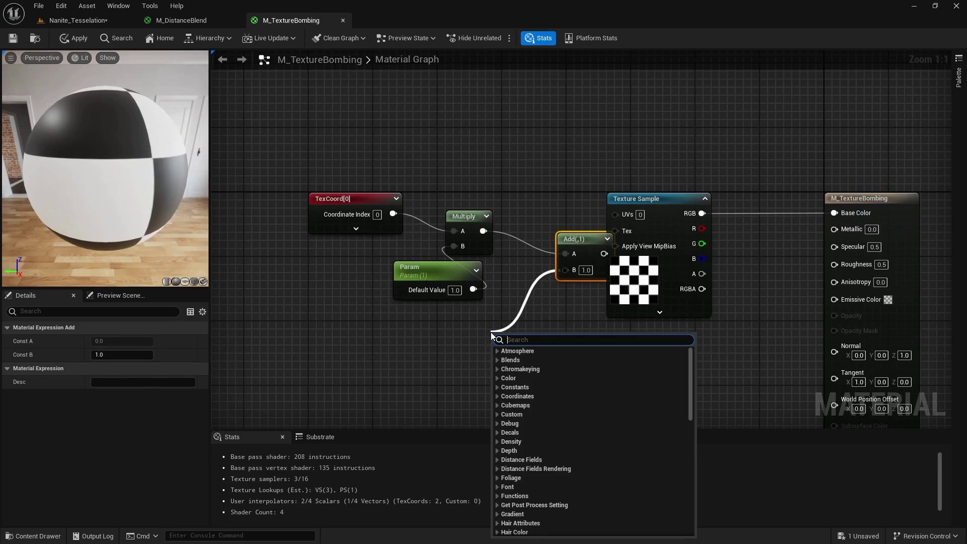
pyautogui.write('appe')
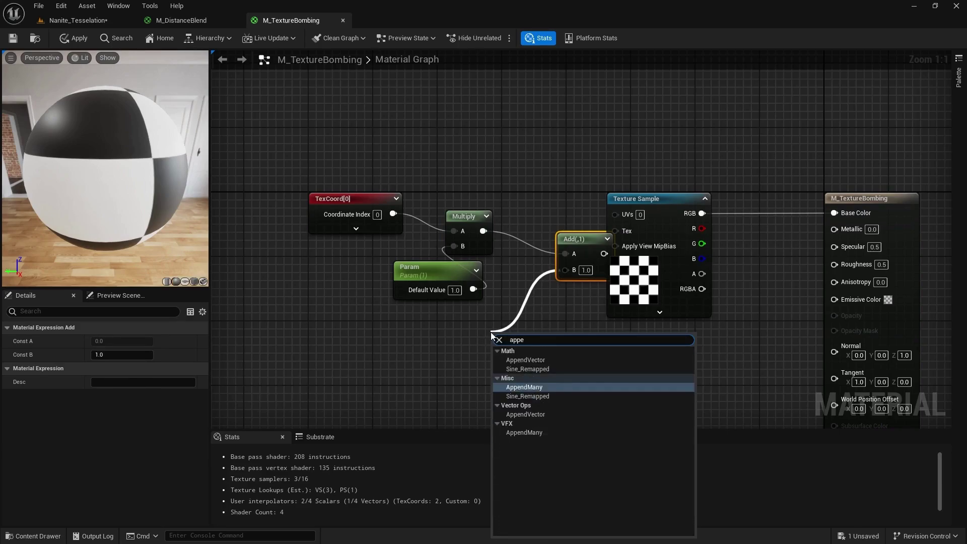
pyautogui.press('Down')
pyautogui.press('Down')
pyautogui.press('Return')
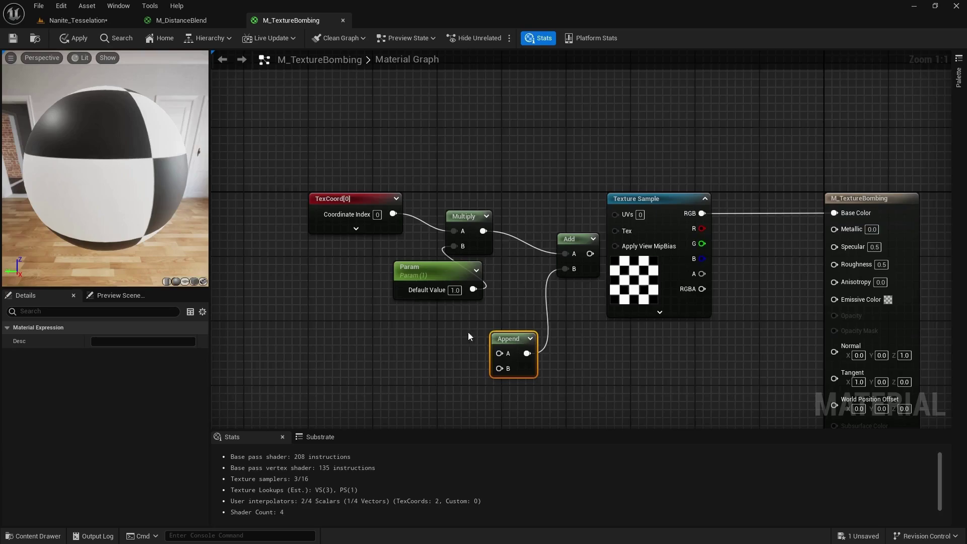
# Create Offset_x and Offset_Y parameters into Append and drive the Texture Sample UVs with Add
pyautogui.click(386, 343)
pyautogui.write('ssss')
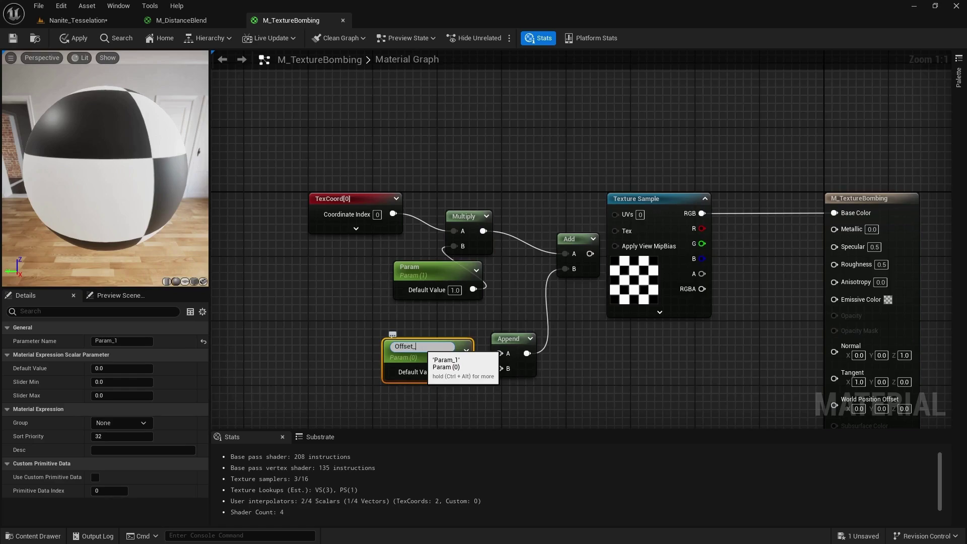
pyautogui.press('Return')
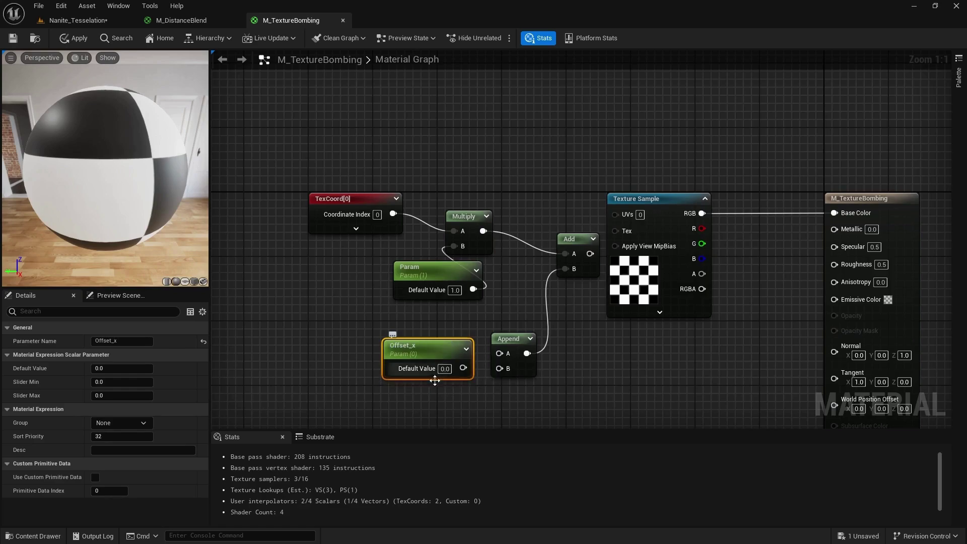
pyautogui.click(427, 410)
pyautogui.write('Offset_Y')
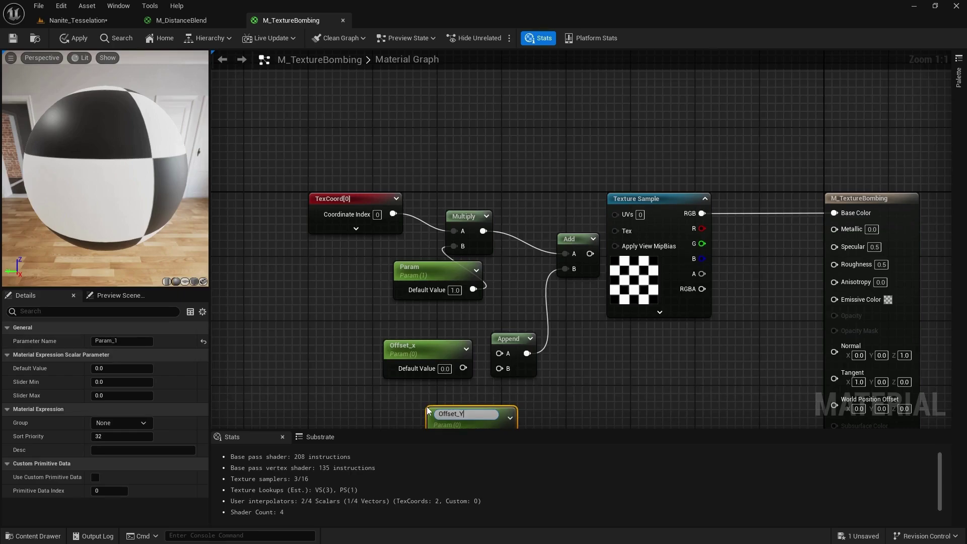
pyautogui.press('Return')
pyautogui.moveTo(463, 368); pyautogui.dragTo(499, 353)
pyautogui.moveTo(487, 417); pyautogui.dragTo(499, 358)
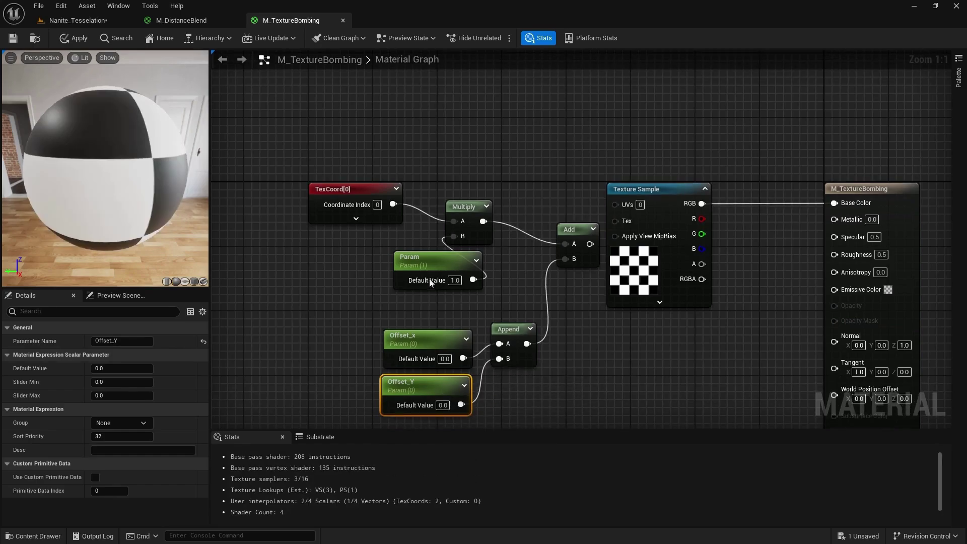
pyautogui.moveTo(590, 243); pyautogui.dragTo(614, 205)
pyautogui.moveTo(357, 198); pyautogui.dragTo(346, 208)
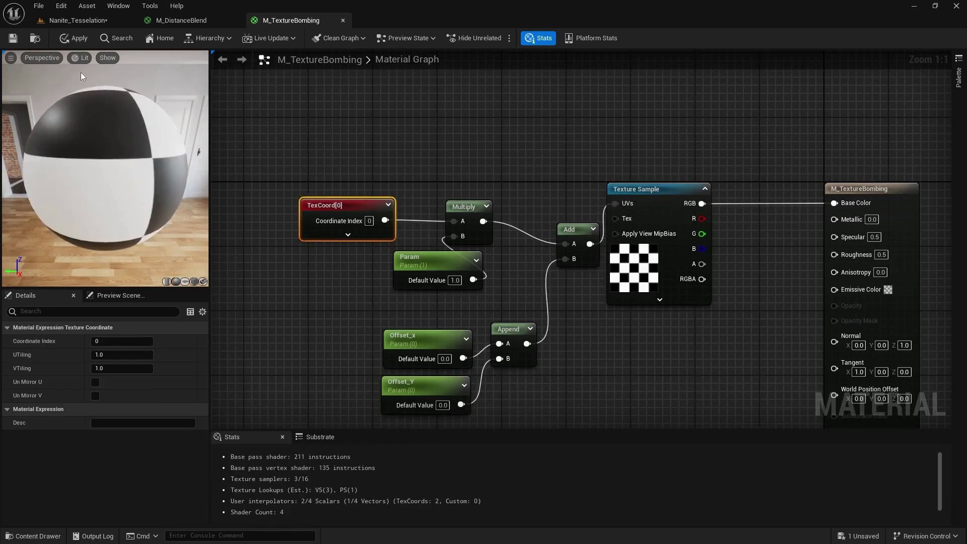
# Apply the material, create M_TextureBombing_Inst, assign it to the plane and open it
pyautogui.click(73, 38)
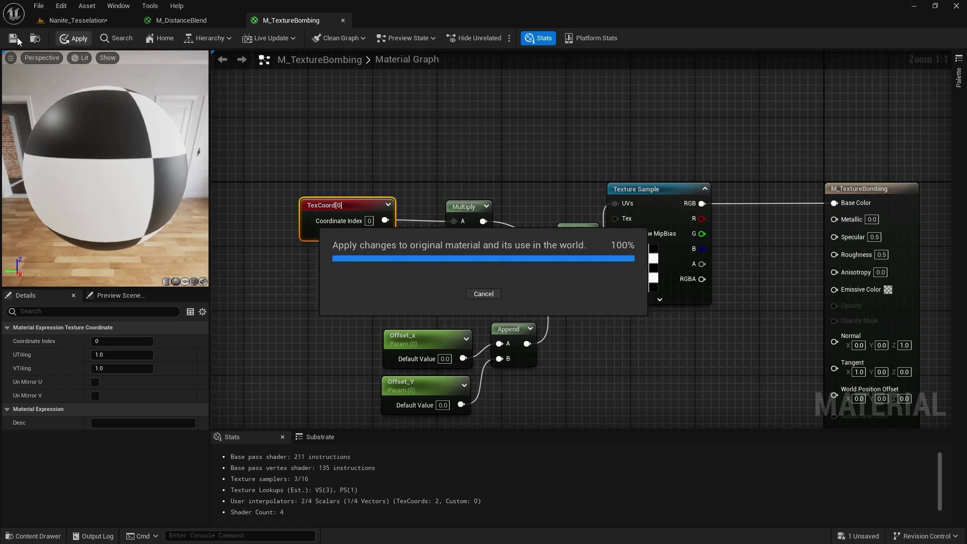
pyautogui.click(80, 19)
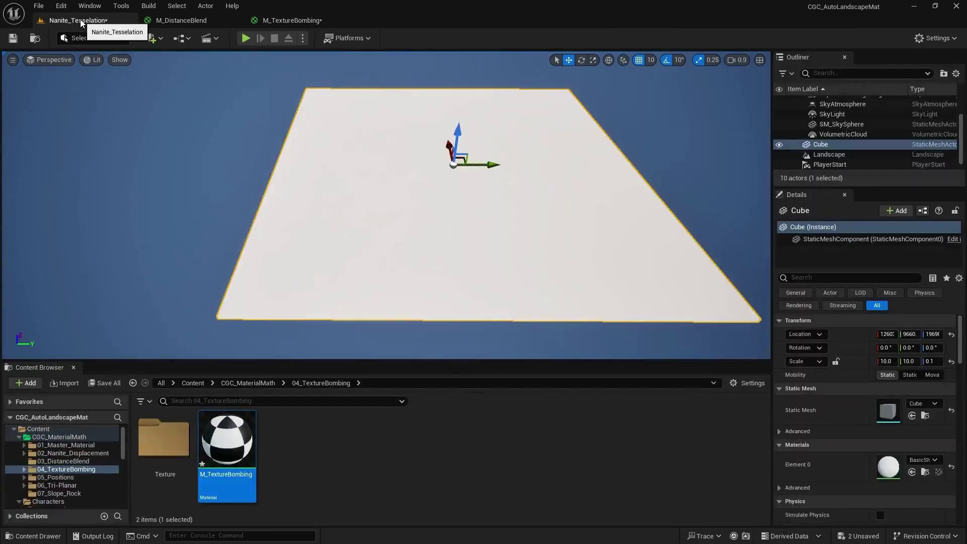
pyautogui.rightClick(230, 433)
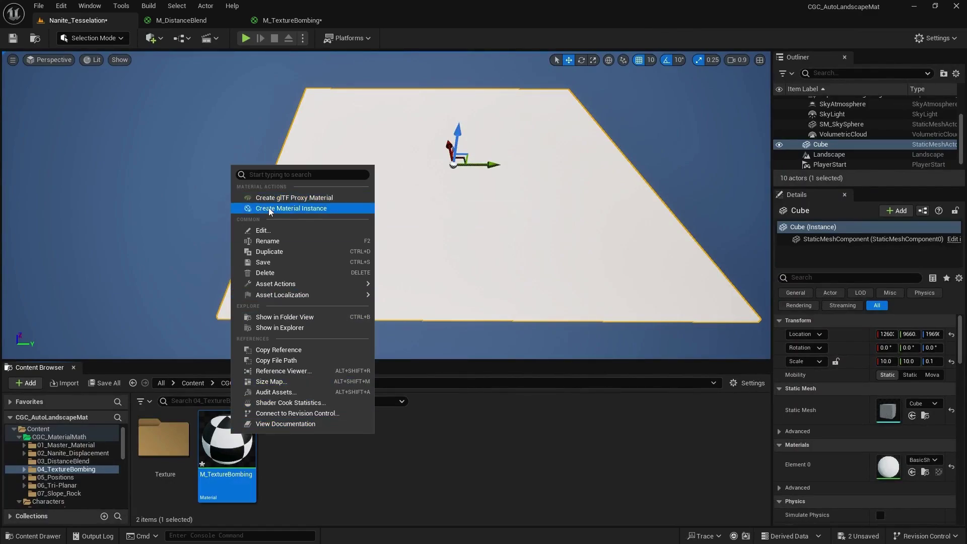
pyautogui.click(287, 207)
pyautogui.press('Return')
pyautogui.moveTo(297, 472); pyautogui.dragTo(404, 197)
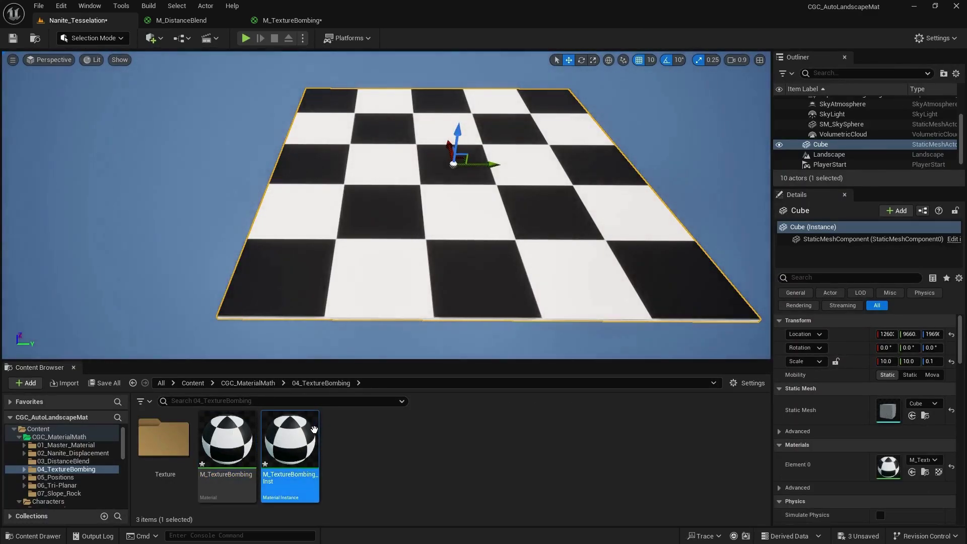
pyautogui.doubleClick(291, 441)
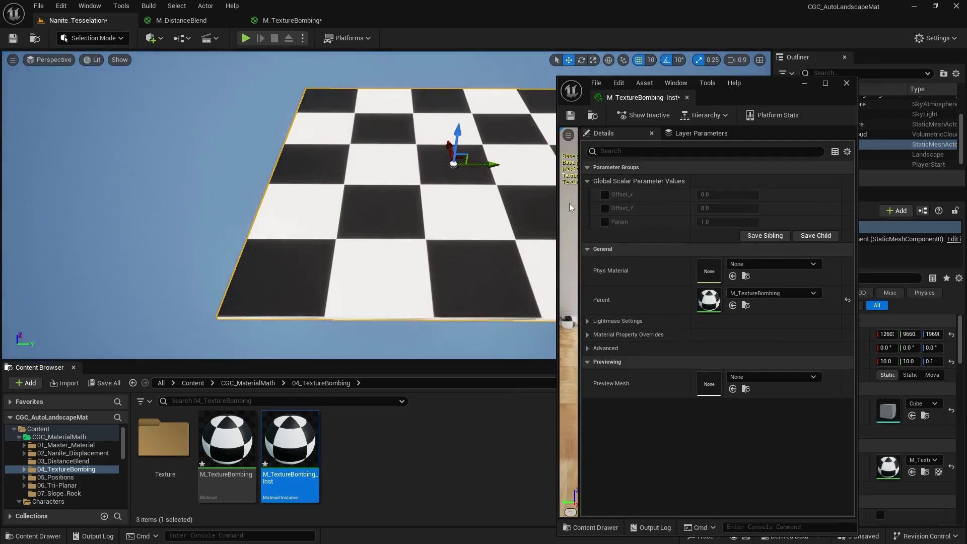
# Override Param and try tiling values 0.5, 1 and 2, ending at 3
pyautogui.click(604, 221)
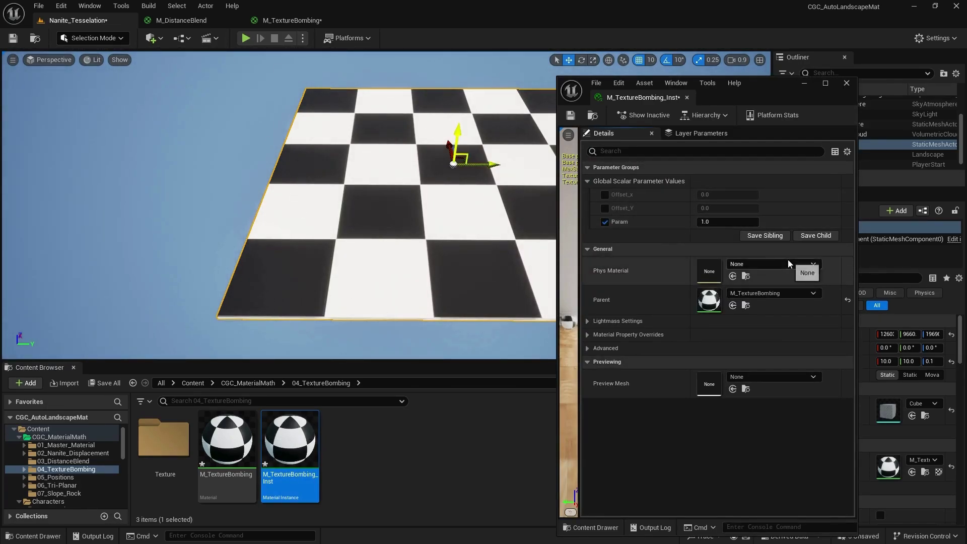
pyautogui.click(713, 225)
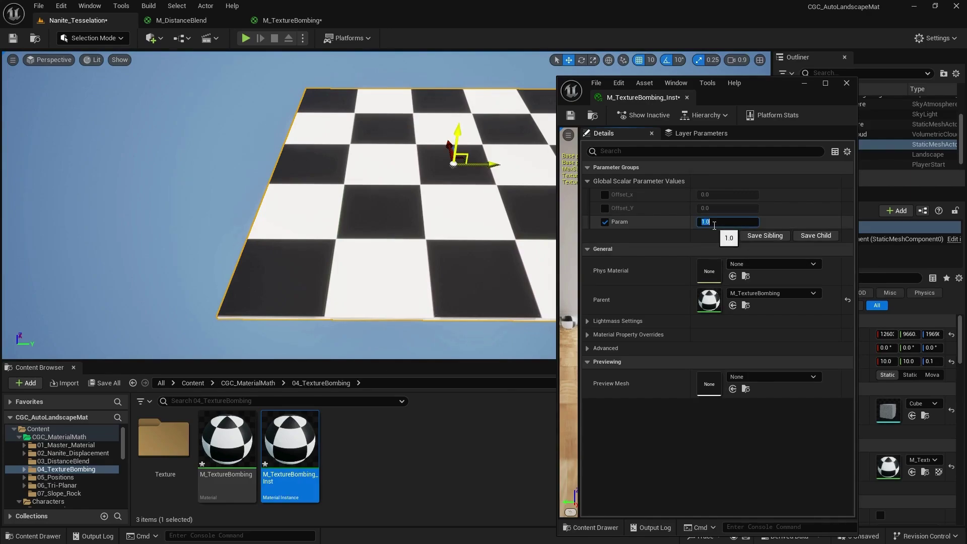
pyautogui.write('0.5')
pyautogui.press('Return')
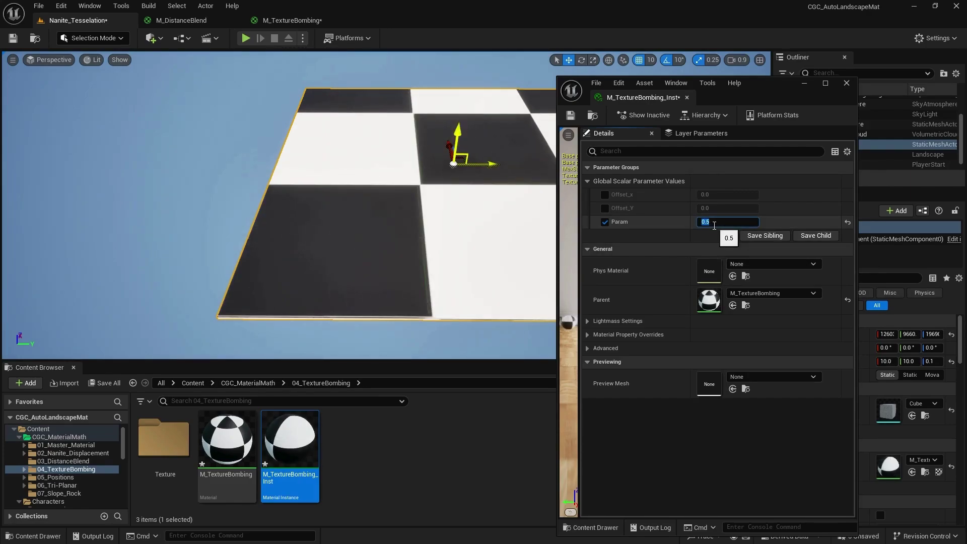
pyautogui.write('1')
pyautogui.press('Return')
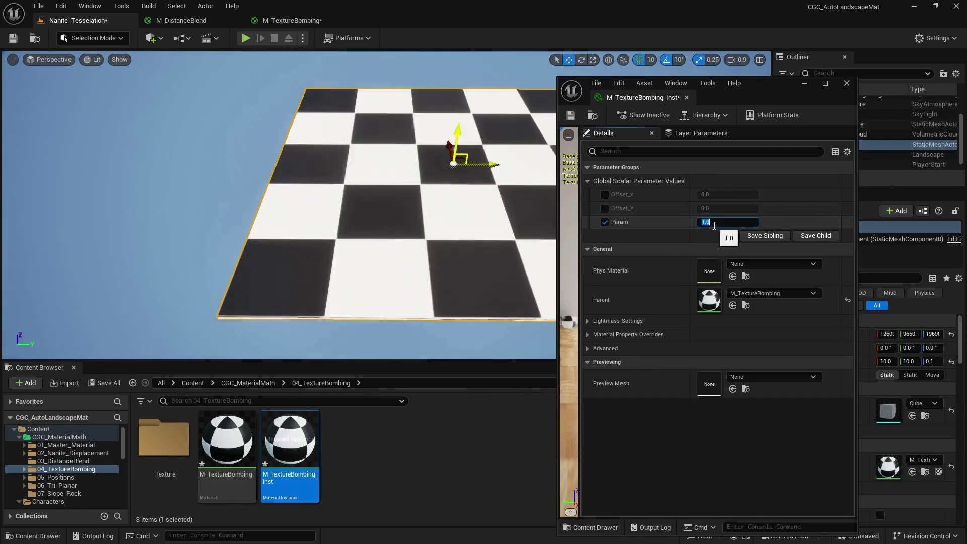
pyautogui.write('2')
pyautogui.press('Return')
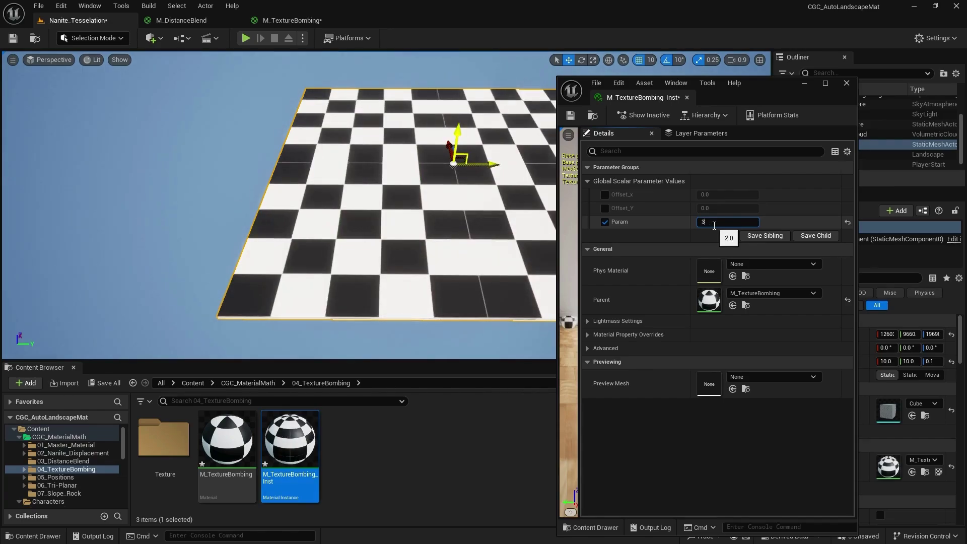
pyautogui.write('3')
pyautogui.press('Return')
# Override Offset_x and Offset_Y, setting them to -0.16 and -1.171155
pyautogui.click(605, 195)
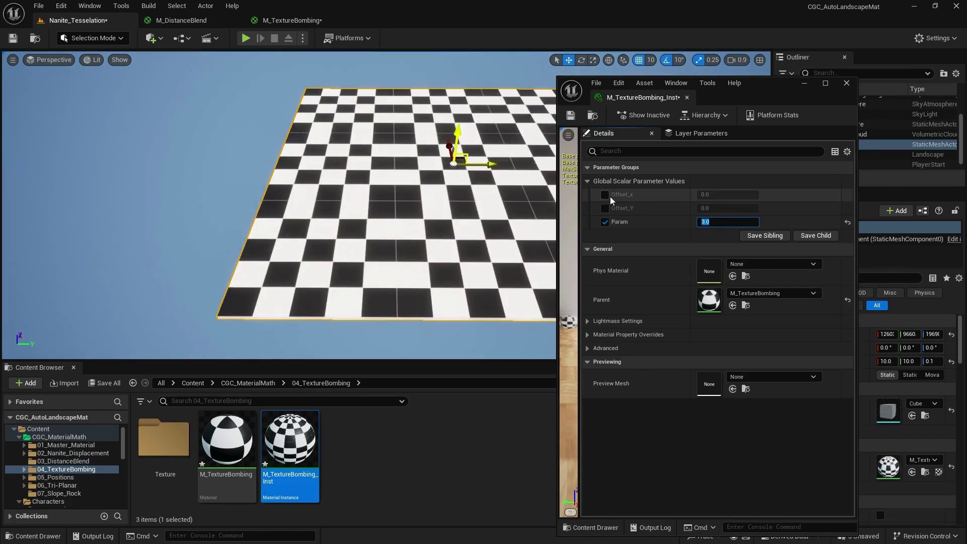
pyautogui.moveTo(711, 194); pyautogui.dragTo(653, 214)
pyautogui.click(604, 209)
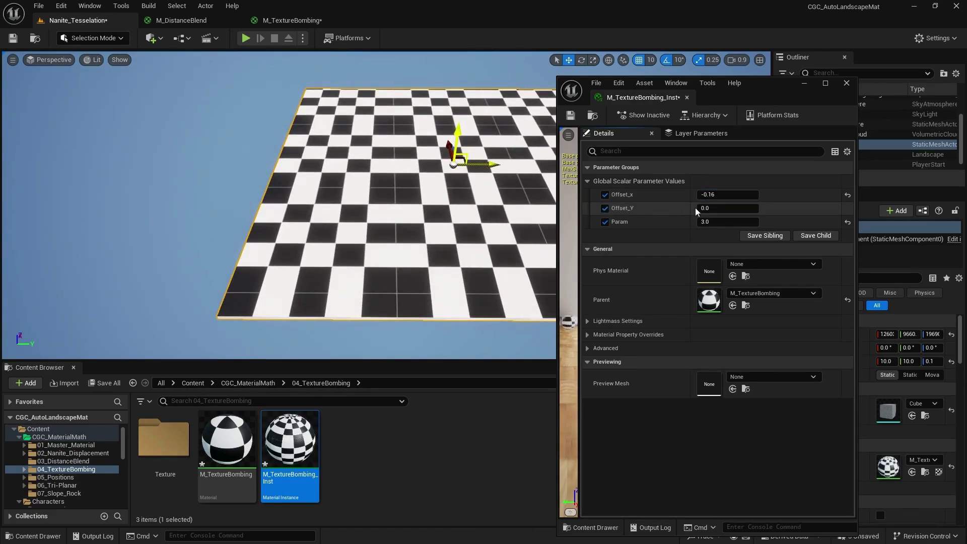
pyautogui.moveTo(725, 208); pyautogui.dragTo(611, 220)
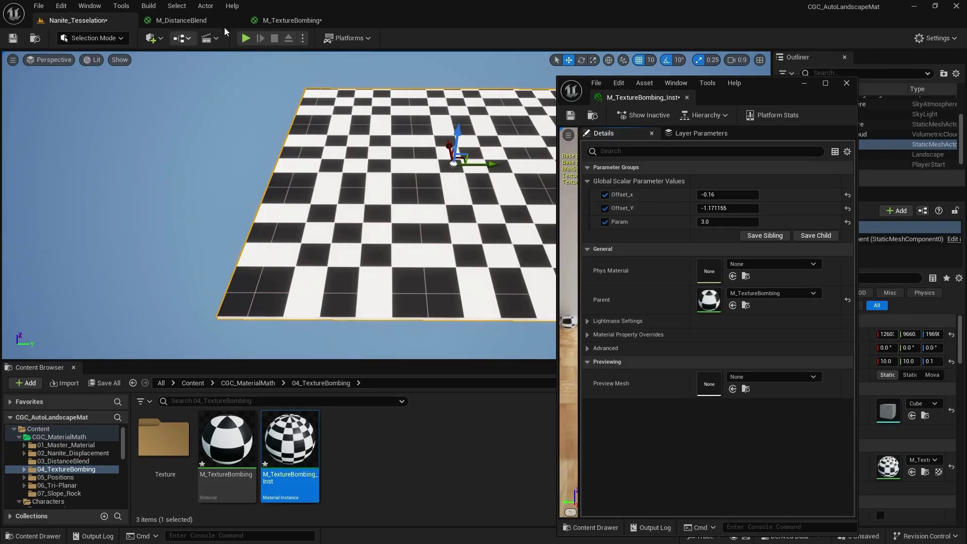
# Back in the M_TextureBombing graph, add a Texture_Bombing function node via 'texture bom'
pyautogui.click(292, 20)
pyautogui.click(808, 83)
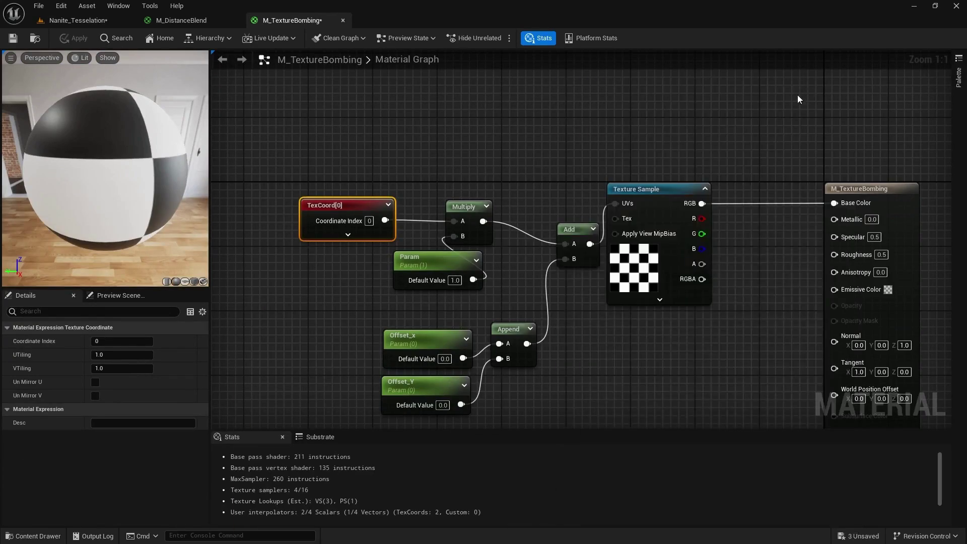
pyautogui.scroll(-1, 758, 230)
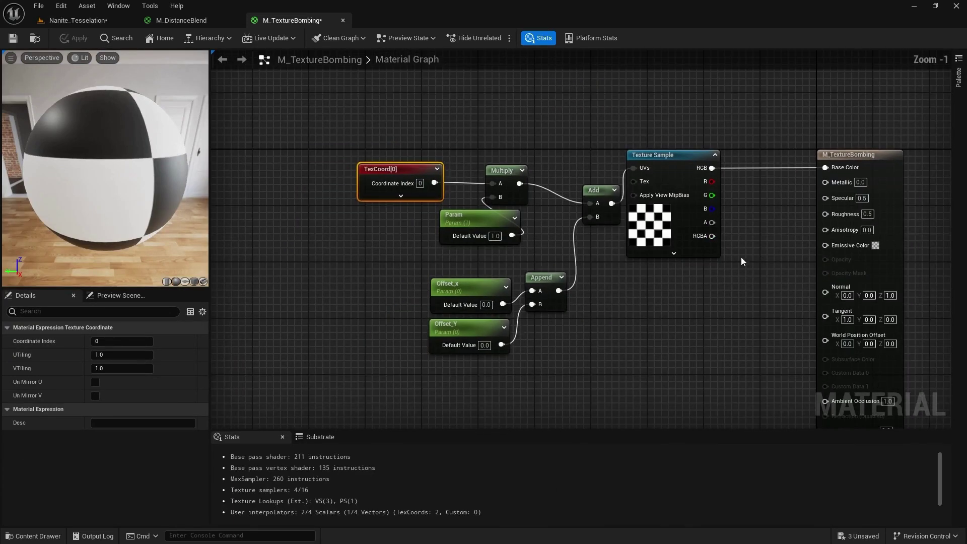
pyautogui.rightClick(683, 288)
pyautogui.write('t')
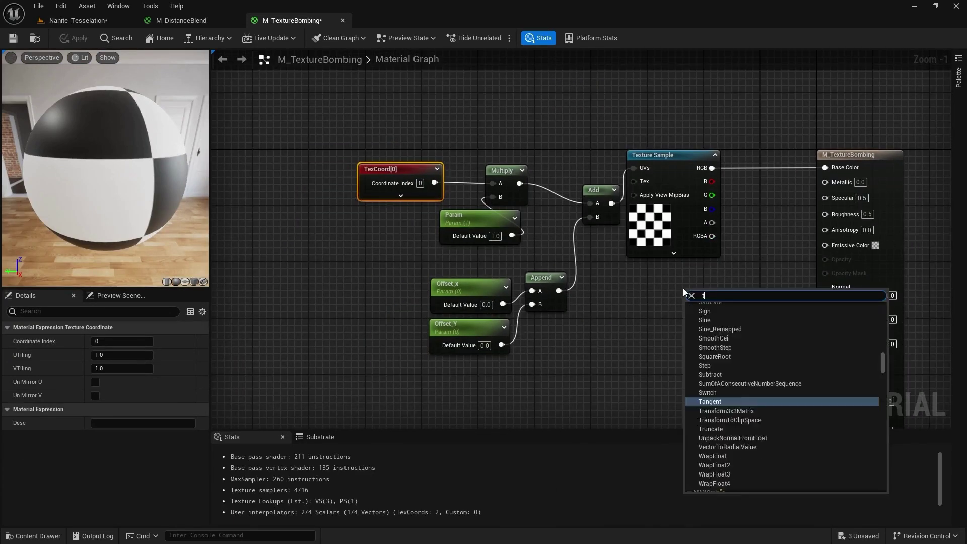
pyautogui.write('exture')
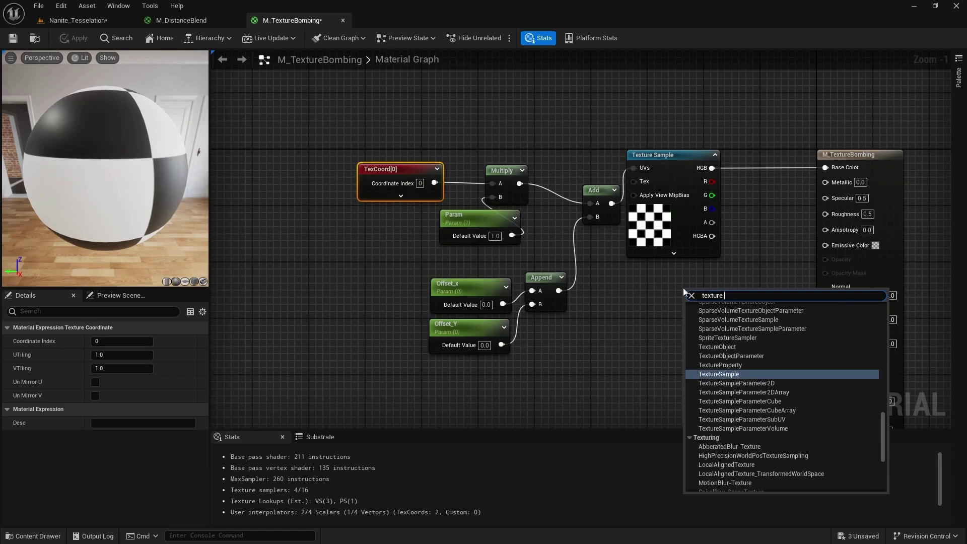
pyautogui.write(' bom')
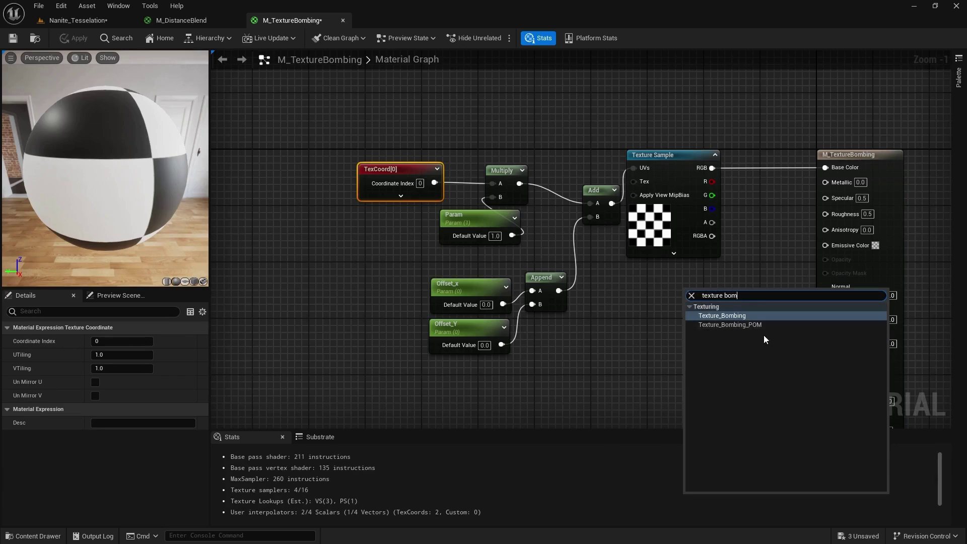
pyautogui.click(754, 316)
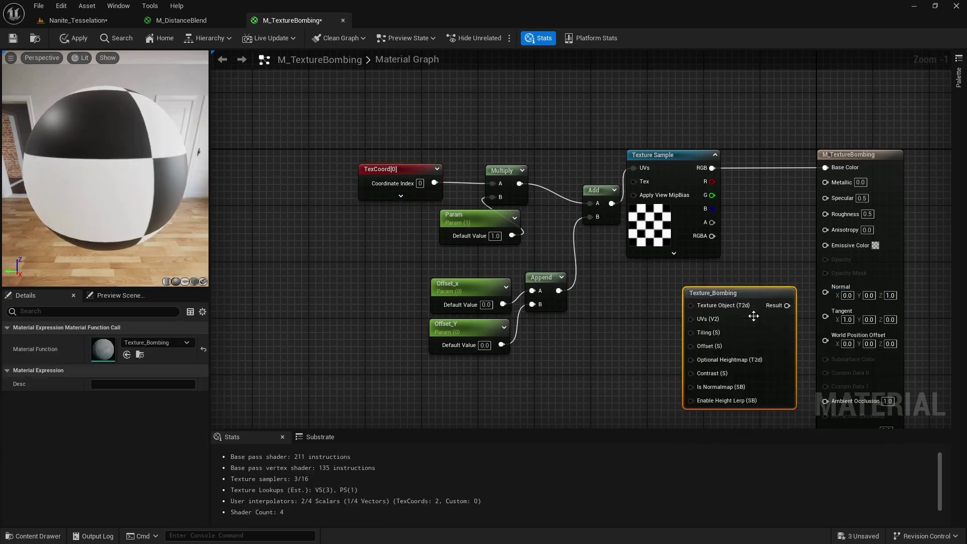
# Connect Texture_Bombing's Result to Base Color and break the UV link into the Texture Sample
pyautogui.moveTo(757, 255); pyautogui.dragTo(628, 201, button='right')
pyautogui.scroll(-2, 683, 267)
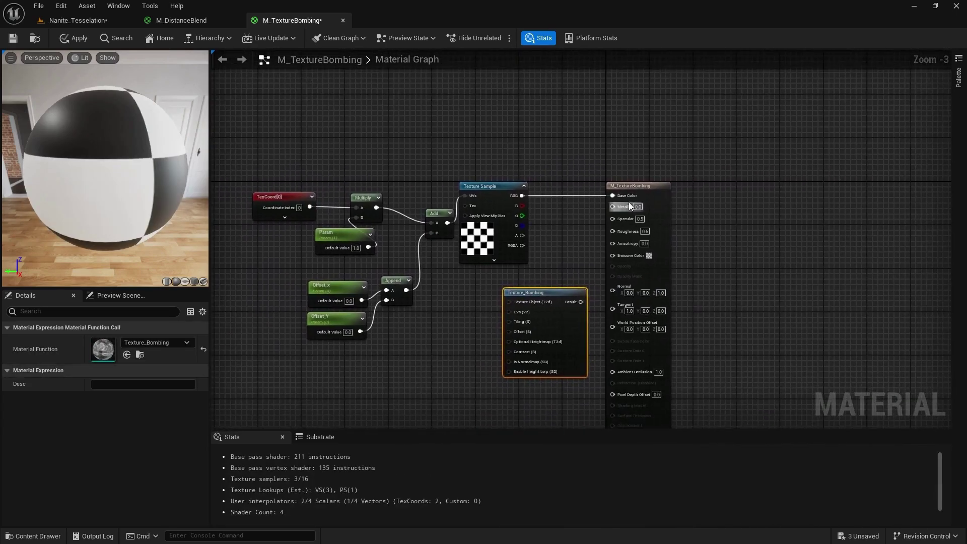
pyautogui.moveTo(645, 189); pyautogui.dragTo(801, 182)
pyautogui.moveTo(580, 301); pyautogui.dragTo(770, 190)
pyautogui.moveTo(545, 298); pyautogui.dragTo(641, 196)
pyautogui.scroll(2, 442, 205)
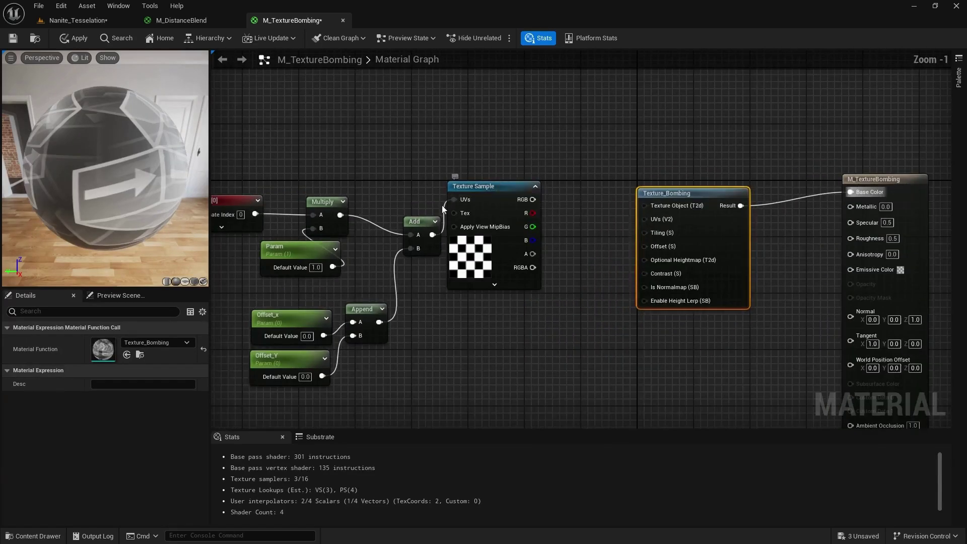
pyautogui.keyDown('alt'); pyautogui.click(443, 205); pyautogui.keyUp('alt')
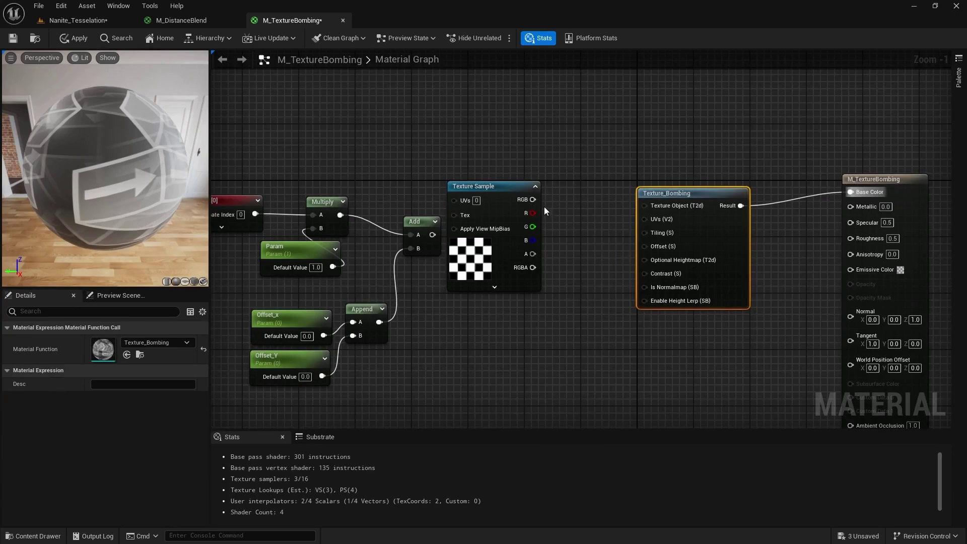
pyautogui.moveTo(533, 200); pyautogui.dragTo(656, 207)
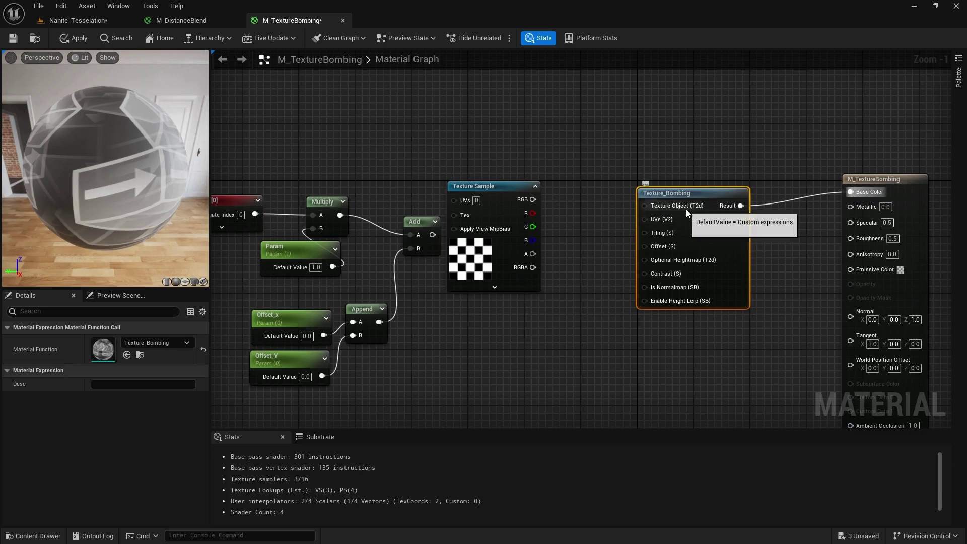
# Convert the checker to a Texture Object feeding Texture_Bombing, and detach TexCoord from Multiply for its UVs
pyautogui.rightClick(504, 193)
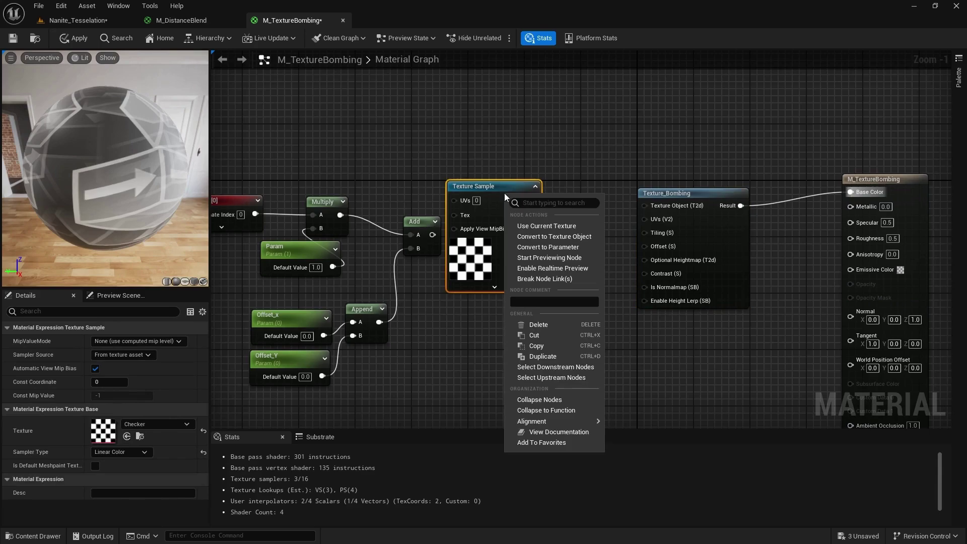
pyautogui.click(529, 235)
pyautogui.moveTo(503, 200); pyautogui.dragTo(639, 207)
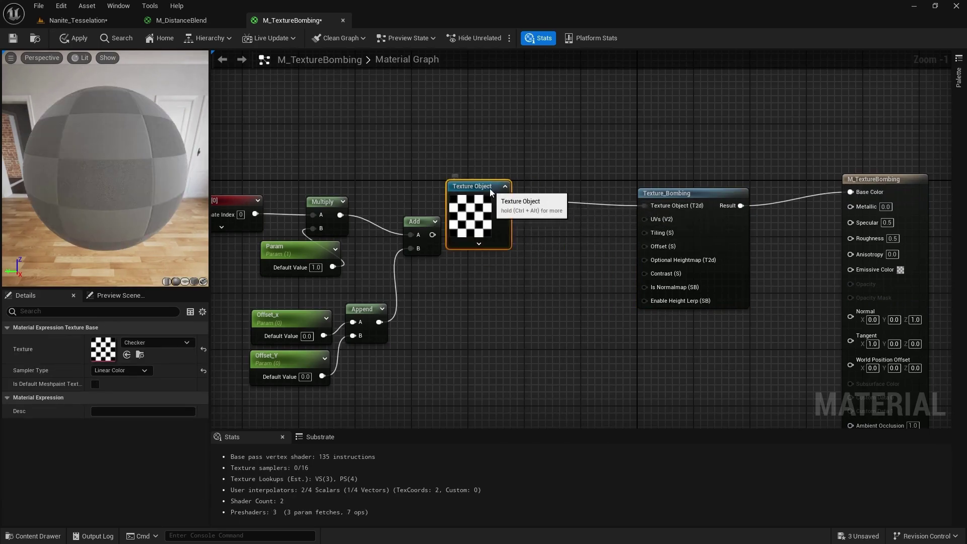
pyautogui.moveTo(489, 188); pyautogui.dragTo(538, 192)
pyautogui.moveTo(534, 195); pyautogui.dragTo(609, 165, button='right')
pyautogui.keyDown('alt'); pyautogui.click(329, 185); pyautogui.keyUp('alt')
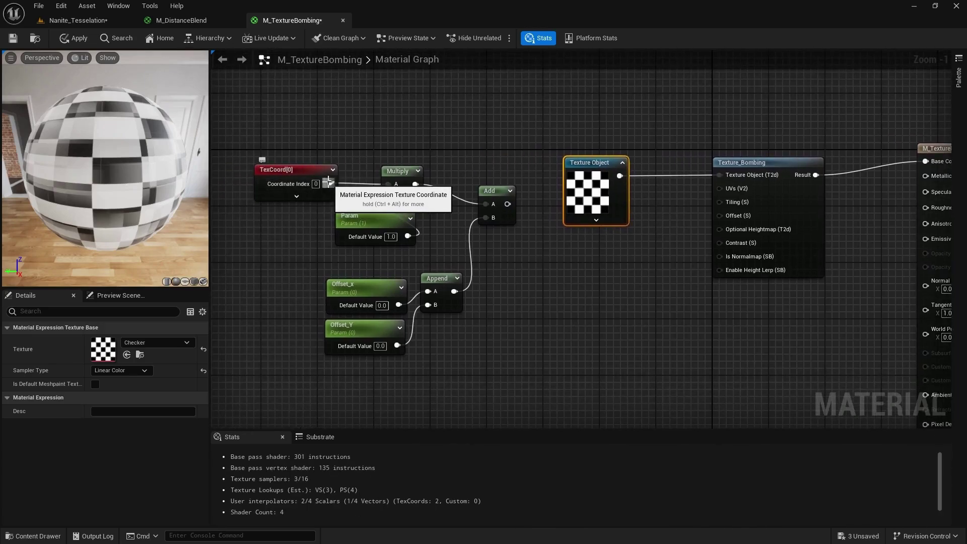
pyautogui.moveTo(336, 171); pyautogui.dragTo(720, 189)
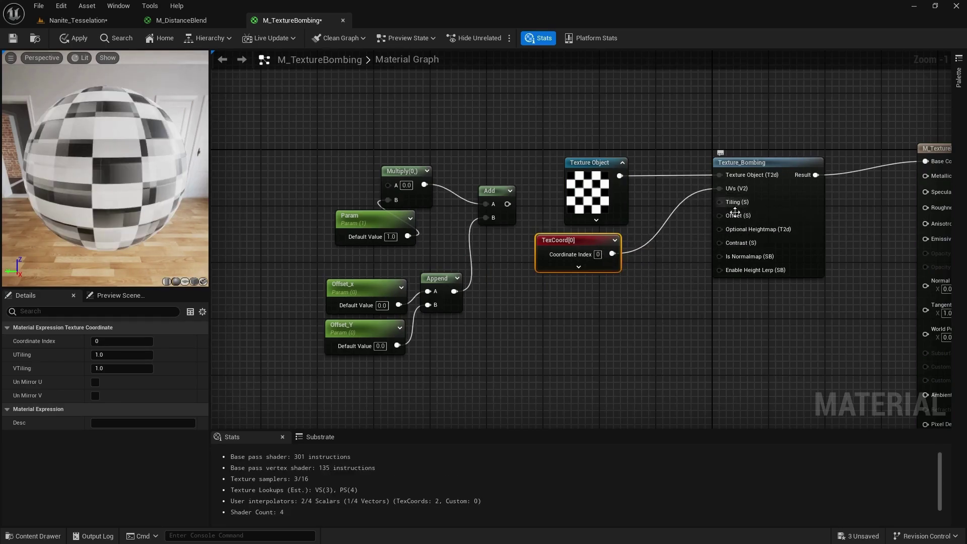
# Detach Param, rename it Teiling and connect it to Texture_Bombing's Tiling input
pyautogui.keyDown('alt'); pyautogui.click(408, 236); pyautogui.keyUp('alt')
pyautogui.moveTo(405, 241); pyautogui.dragTo(623, 313)
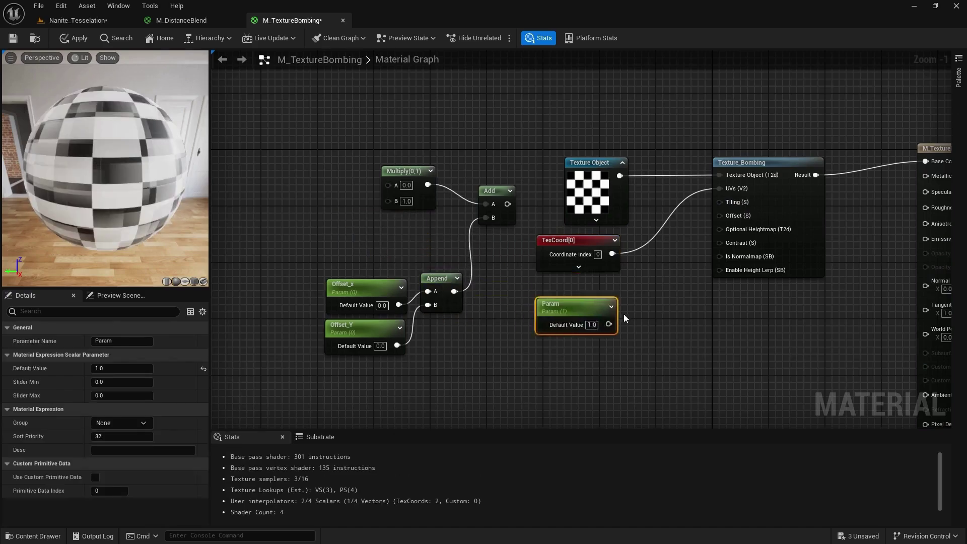
pyautogui.doubleClick(582, 294)
pyautogui.write('Teiling')
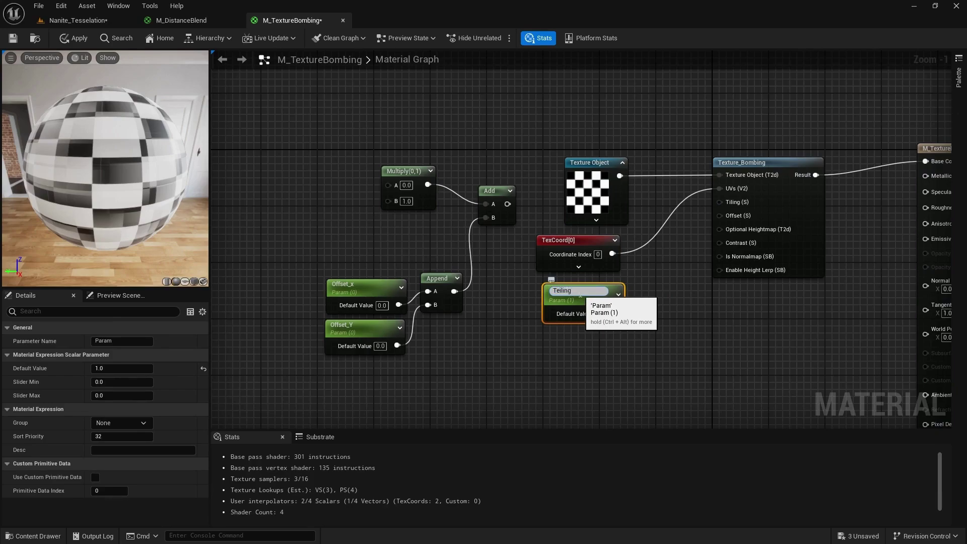
pyautogui.press('Return')
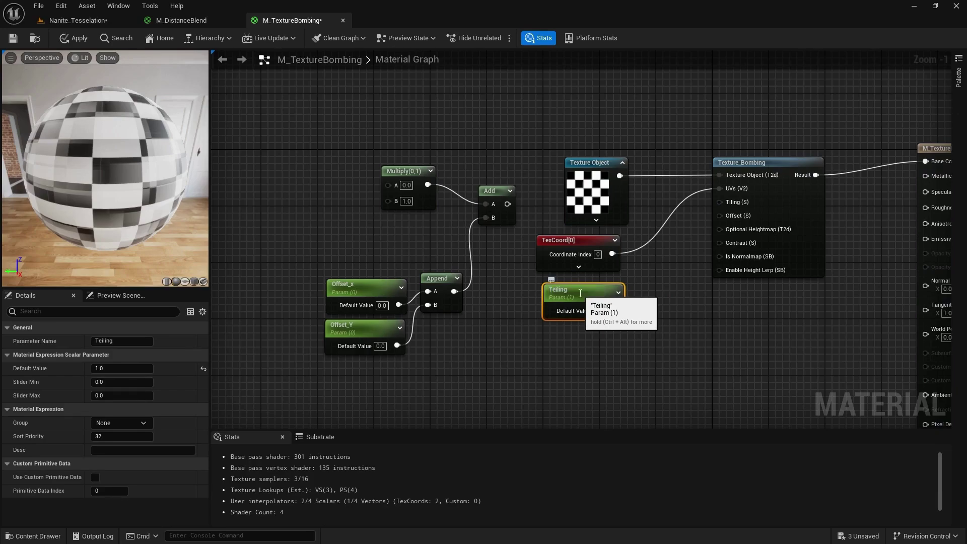
pyautogui.moveTo(615, 310); pyautogui.dragTo(720, 201)
pyautogui.moveTo(400, 294); pyautogui.dragTo(593, 334)
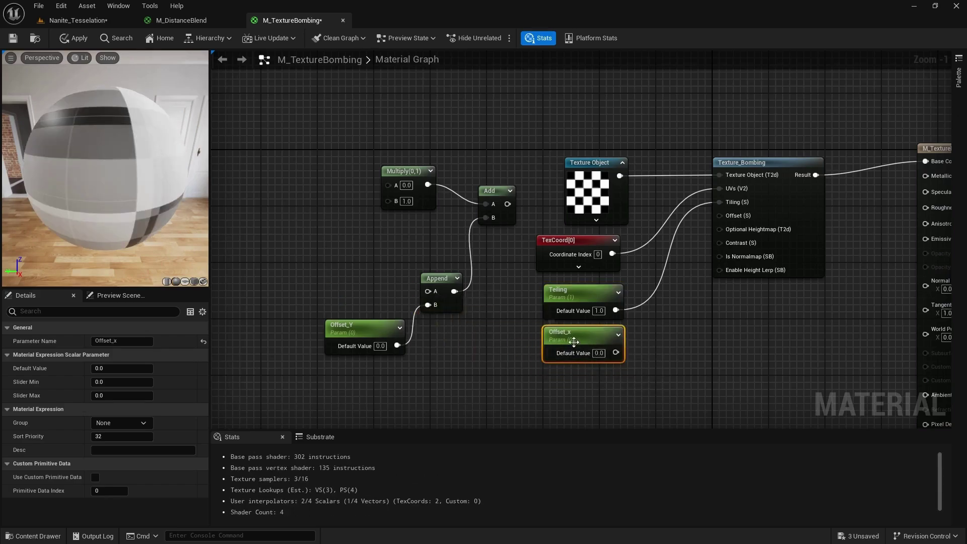
# Rename Offset_x to Offset with default 1.0 and wire it to Texture_Bombing's Offset input
pyautogui.doubleClick(582, 337)
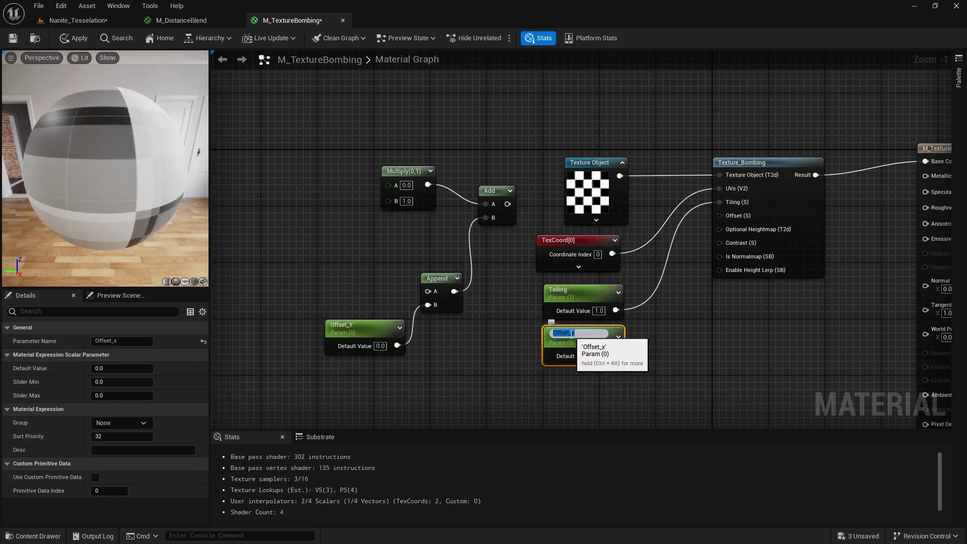
pyautogui.press('Return')
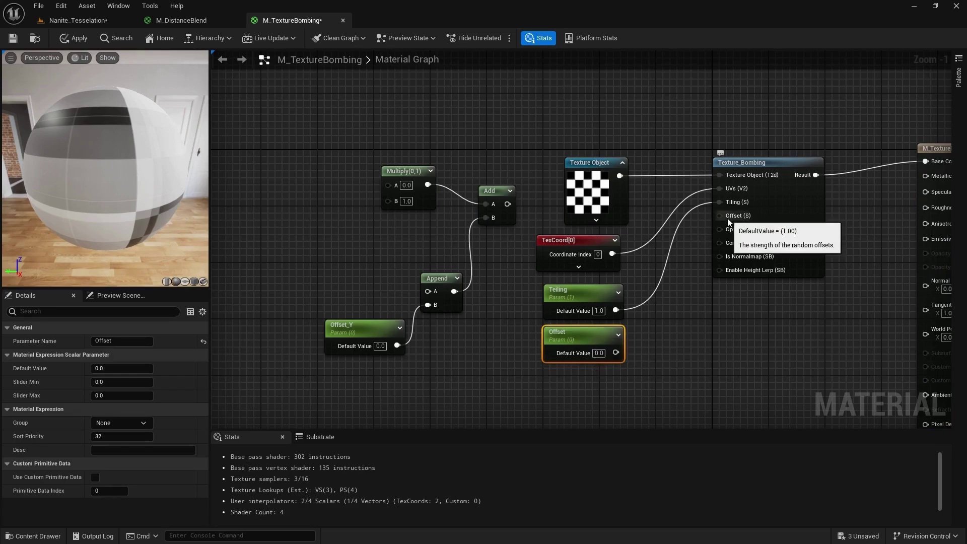
pyautogui.click(599, 353)
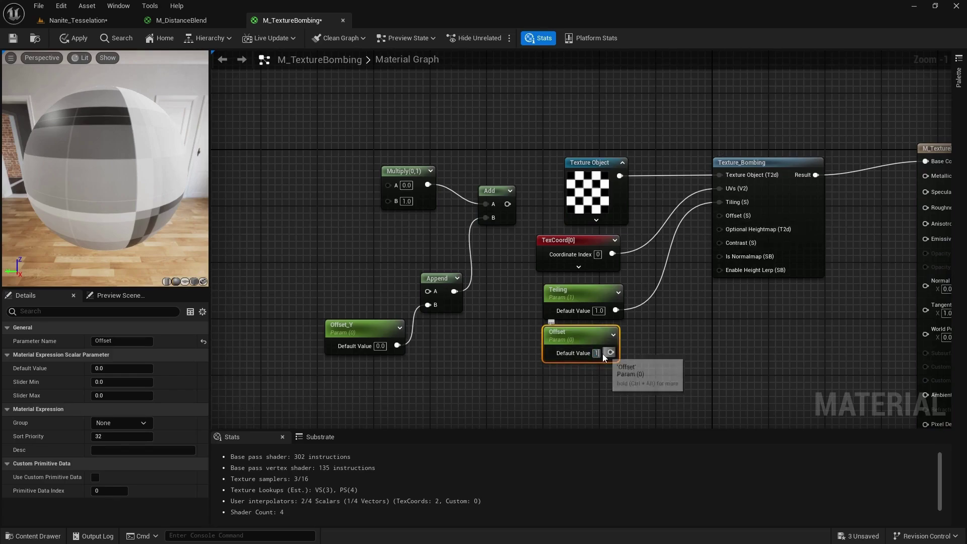
pyautogui.write('1')
pyautogui.press('Return')
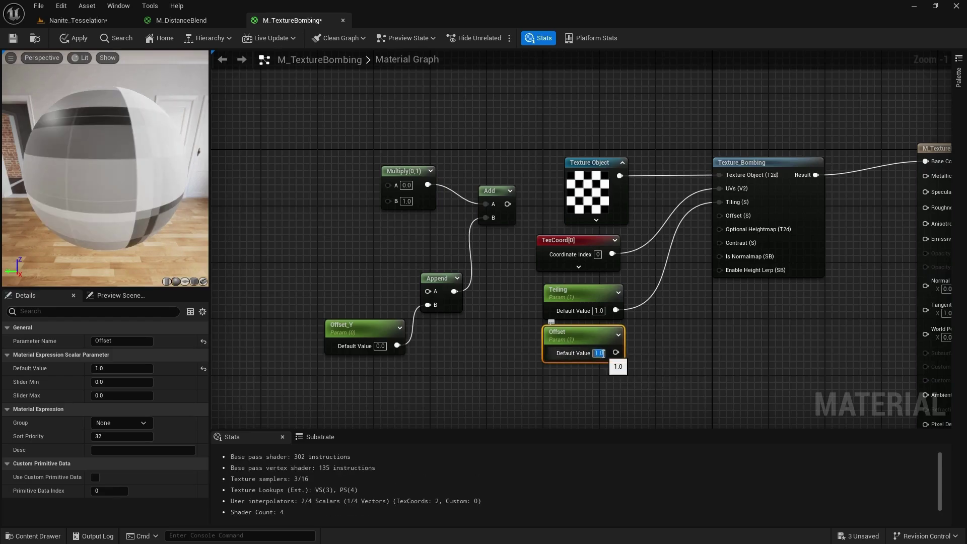
pyautogui.moveTo(616, 353); pyautogui.dragTo(720, 216)
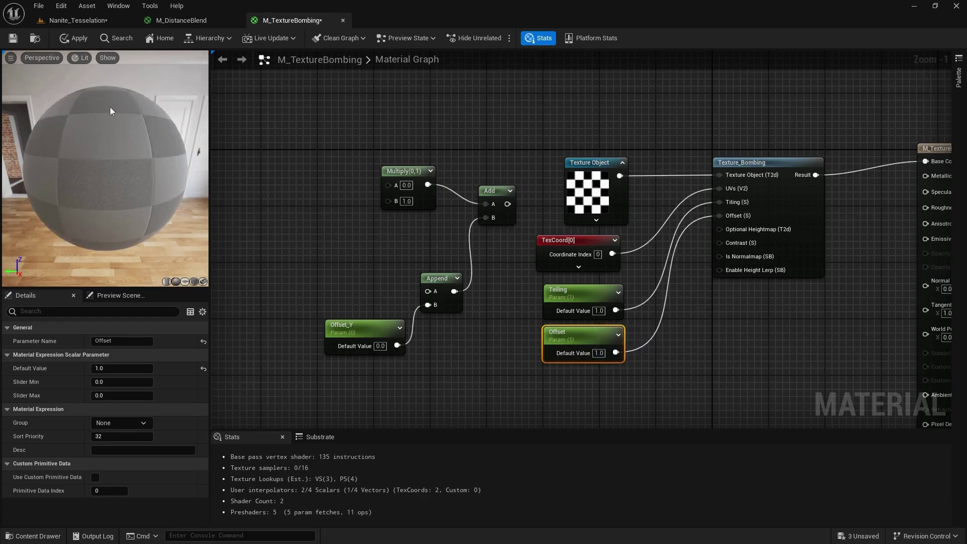
# Apply the material and reopen M_TextureBombing_Inst from the level
pyautogui.click(80, 39)
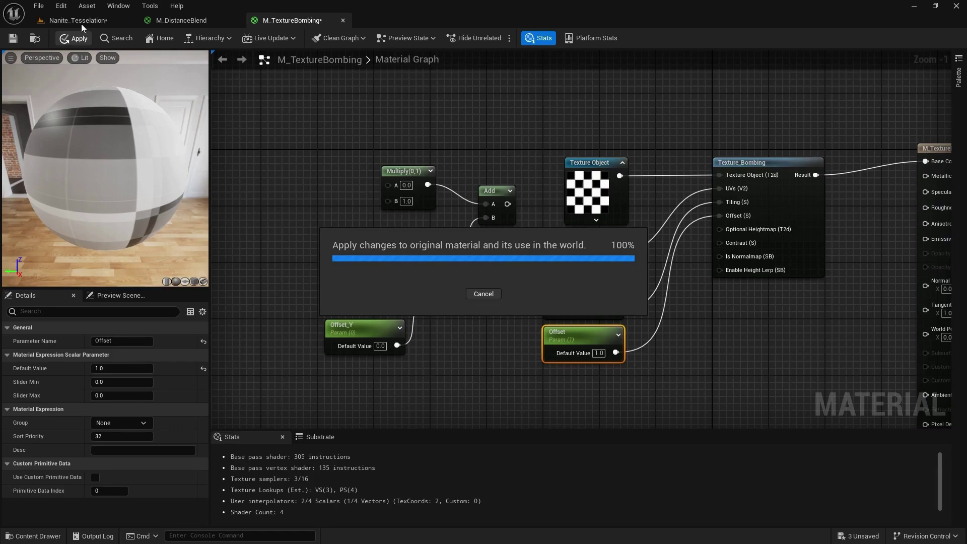
pyautogui.click(81, 21)
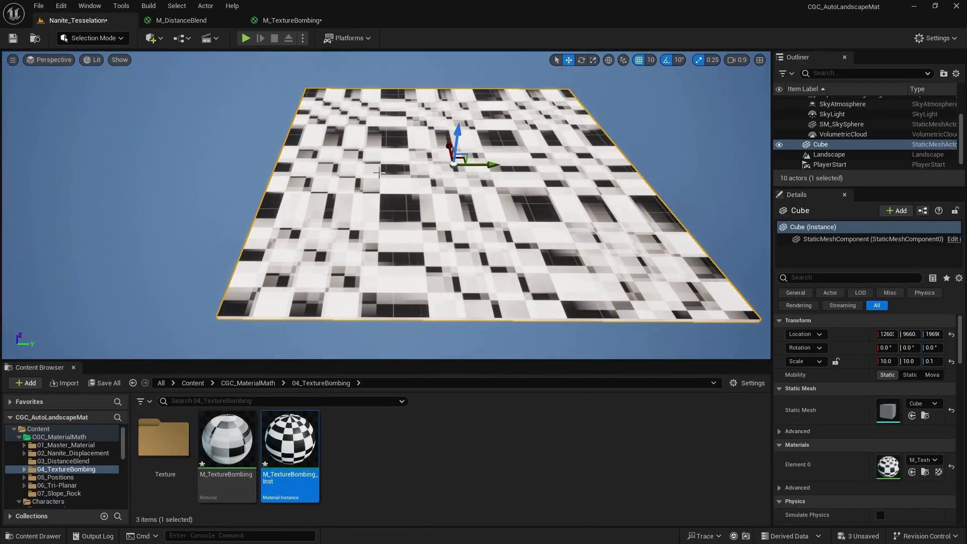
pyautogui.doubleClick(289, 438)
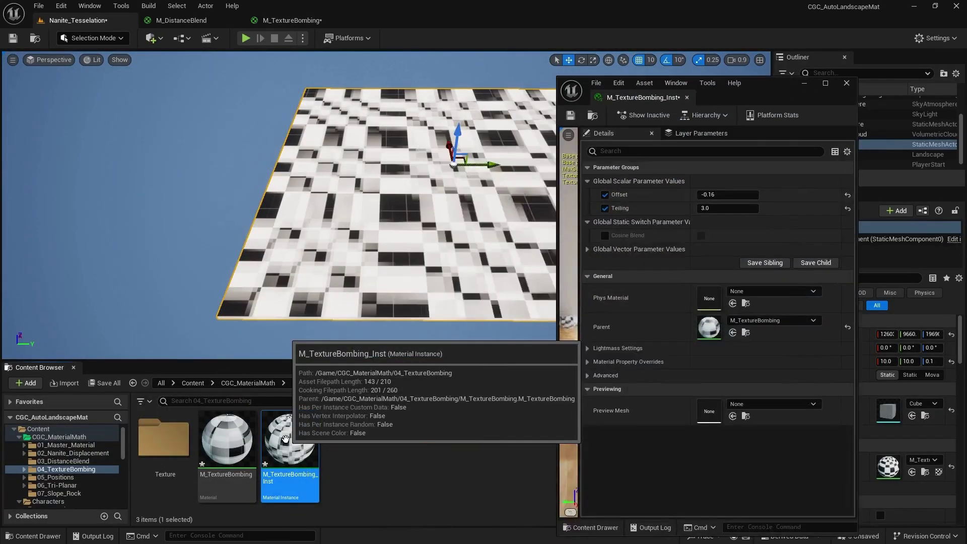
# Re-enable and reset the Offset and Teiling overrides, trying Teiling at 2 then 3
pyautogui.click(604, 194)
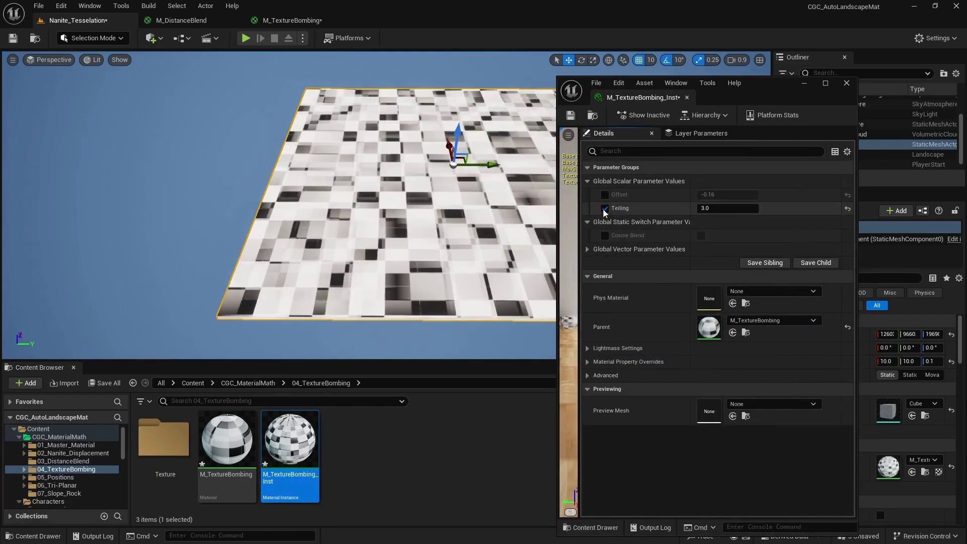
pyautogui.click(603, 210)
pyautogui.click(605, 195)
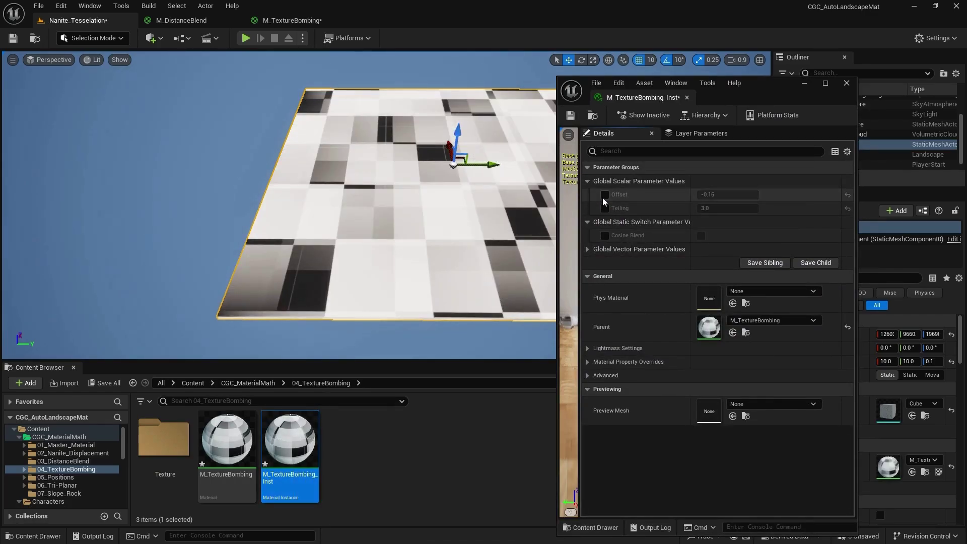
pyautogui.click(604, 207)
pyautogui.click(848, 208)
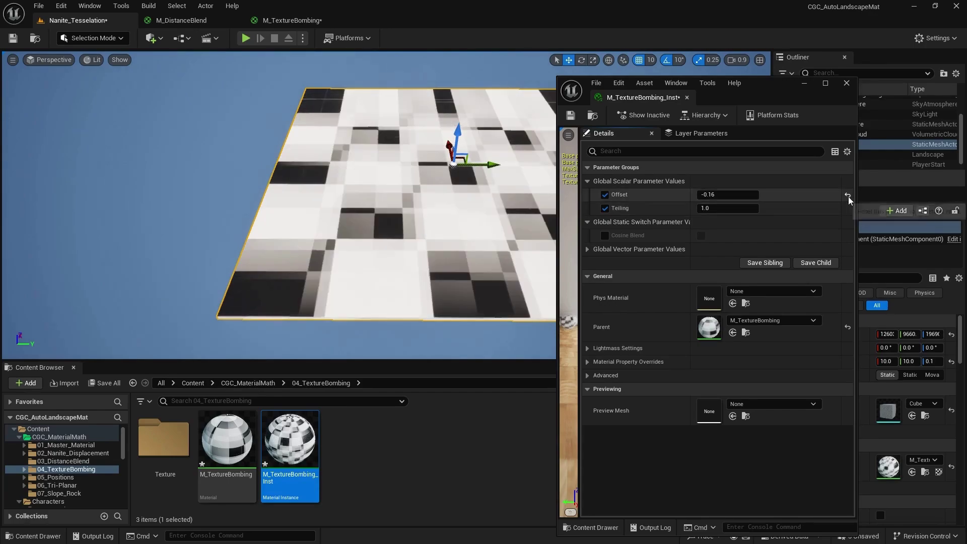
pyautogui.click(847, 195)
pyautogui.click(720, 196)
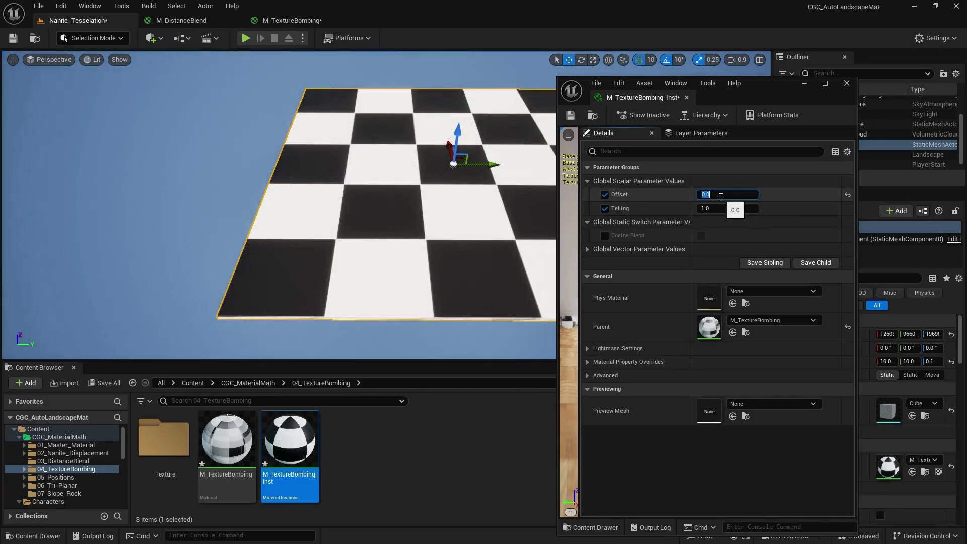
pyautogui.click(717, 207)
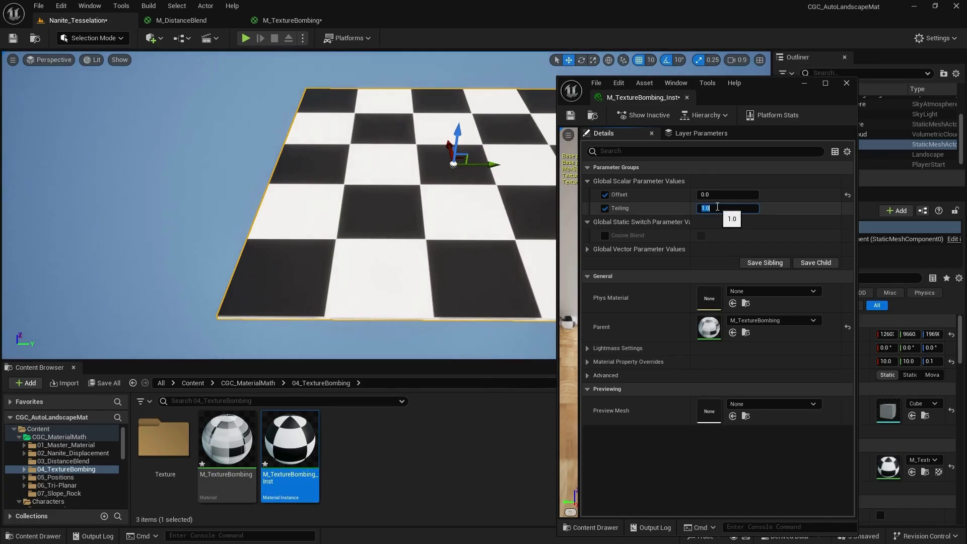
pyautogui.write('2')
pyautogui.press('Return')
pyautogui.write('3')
pyautogui.press('Return')
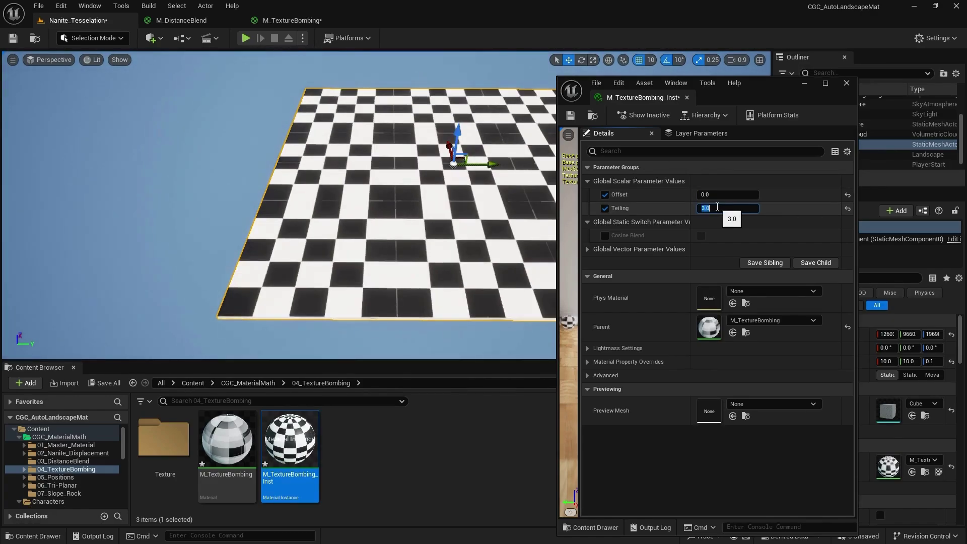
# Step Offset through 1 and 2 to 3.0, then set Teiling to 5.0
pyautogui.click(717, 196)
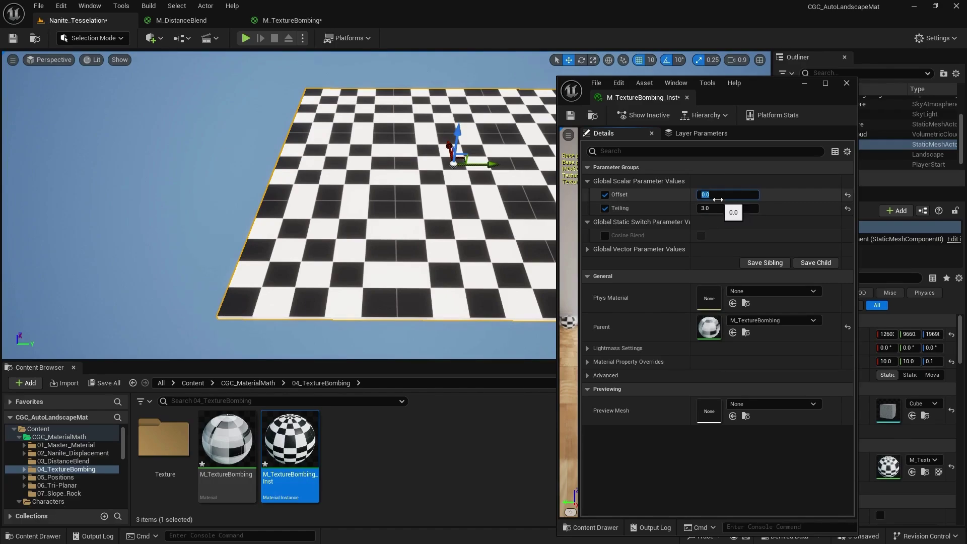
pyautogui.write('1')
pyautogui.press('Return')
pyautogui.write('2')
pyautogui.press('Return')
pyautogui.write('3')
pyautogui.press('Return')
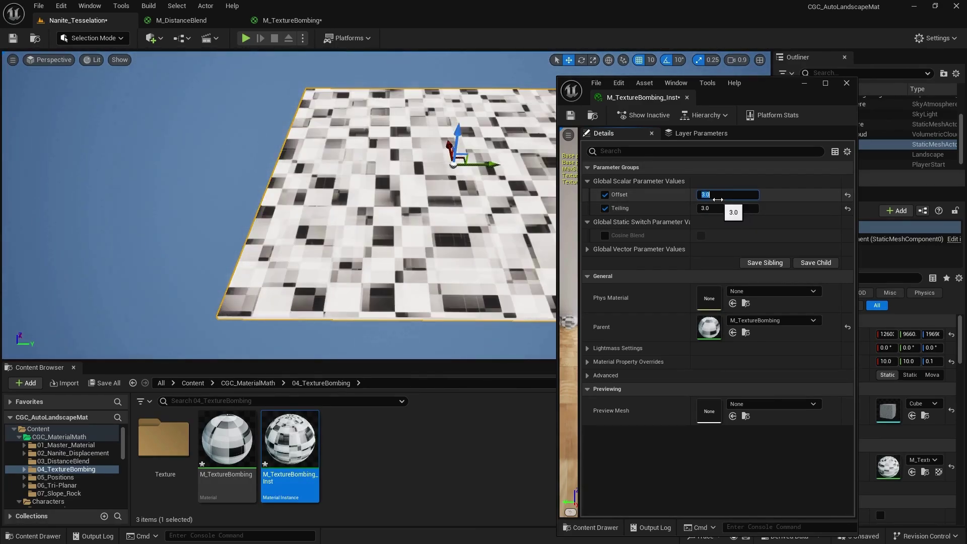
pyautogui.click(721, 207)
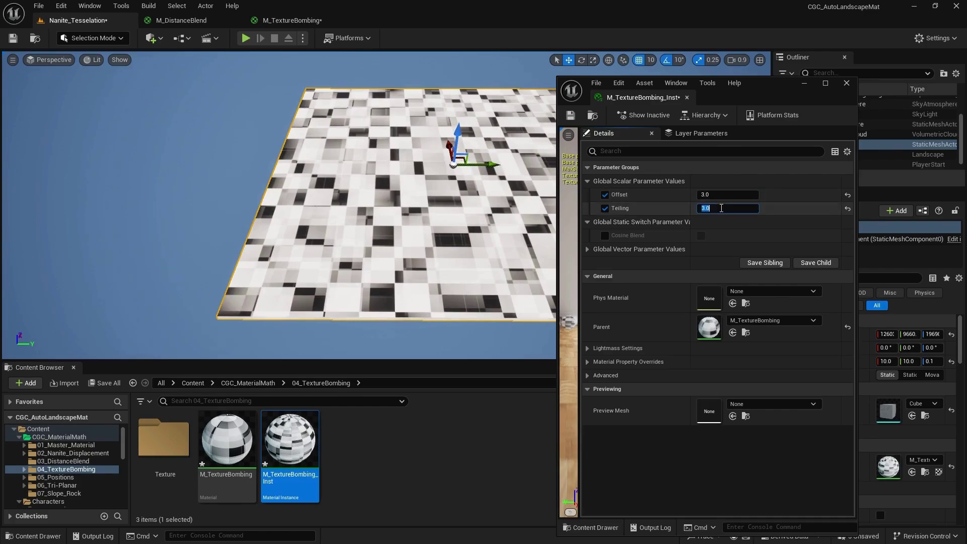
pyautogui.write('5')
pyautogui.press('Return')
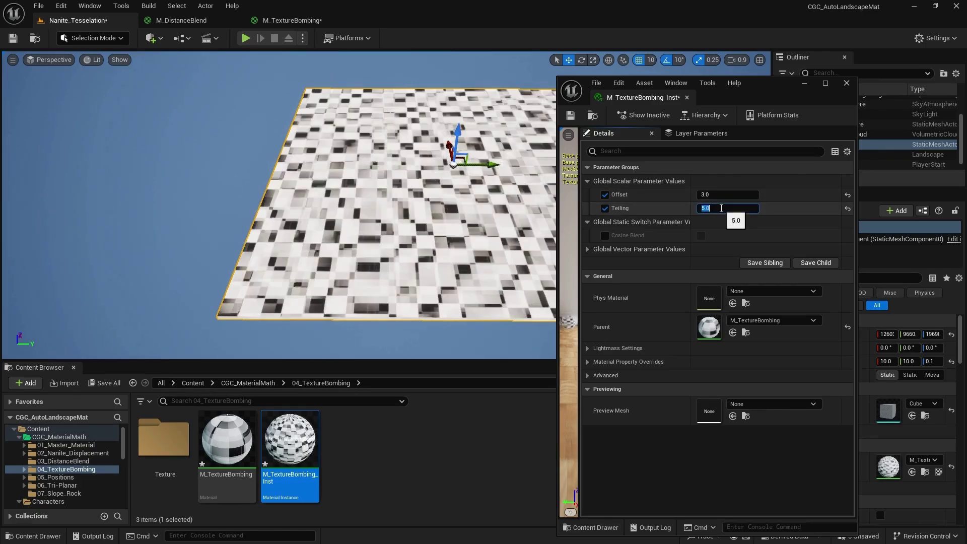